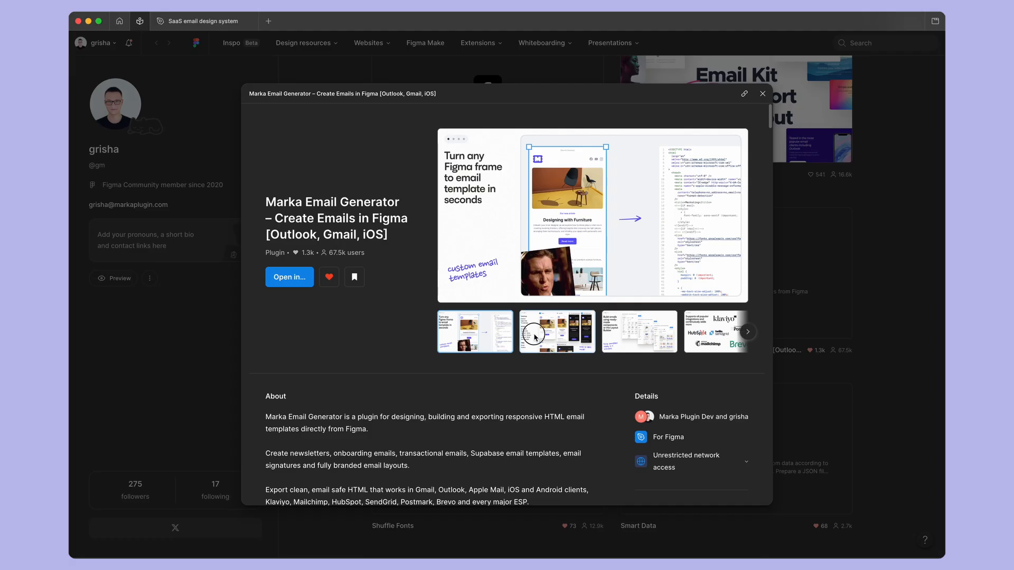
# - Look through the preview images on the Marka Email Generator plugin page, including the one on supported integrations
pyautogui.click(534, 336)
pyautogui.click(615, 338)
pyautogui.click(704, 341)
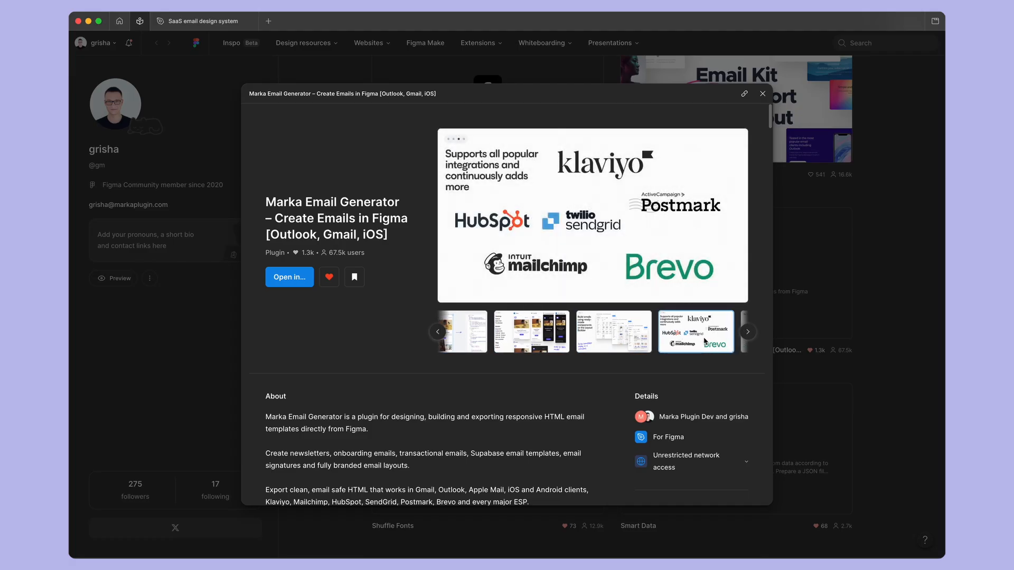
pyautogui.click(704, 341)
pyautogui.click(533, 346)
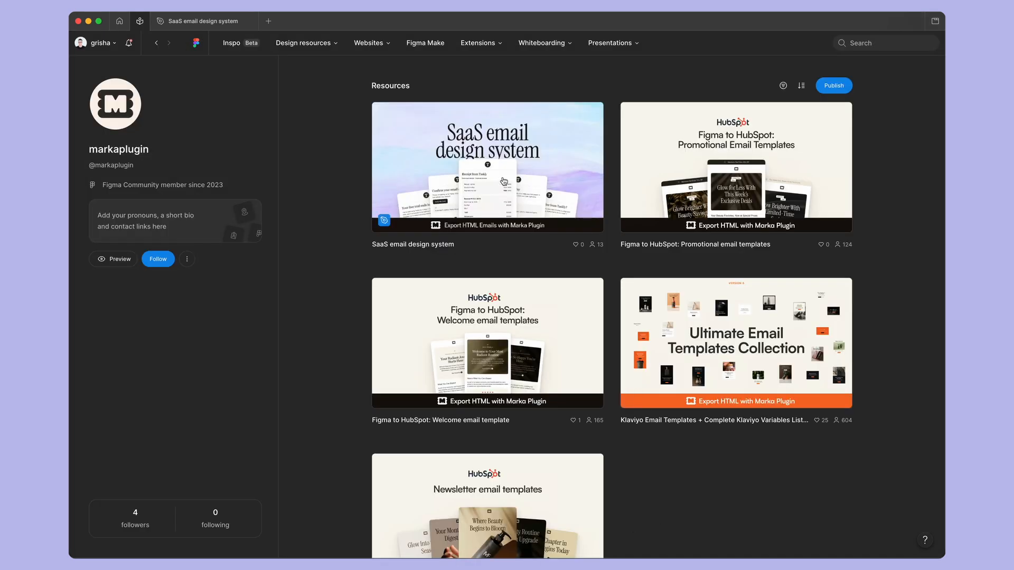
# - Open the SaaS email design system resource page from the markaplugin profile and read its description
pyautogui.click(503, 181)
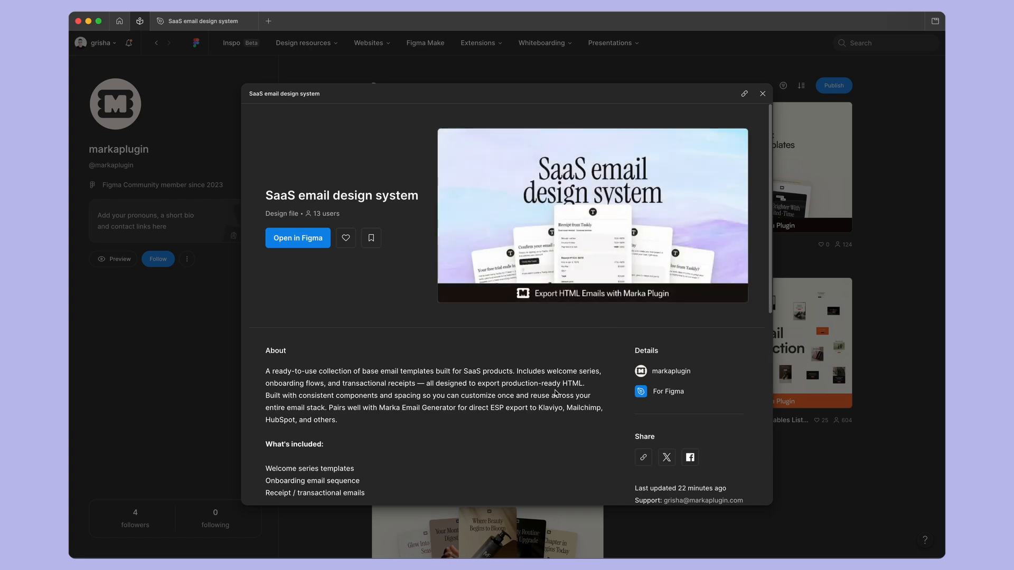
pyautogui.scroll(-3, 554, 388)
pyautogui.scroll(-5, 675, 438)
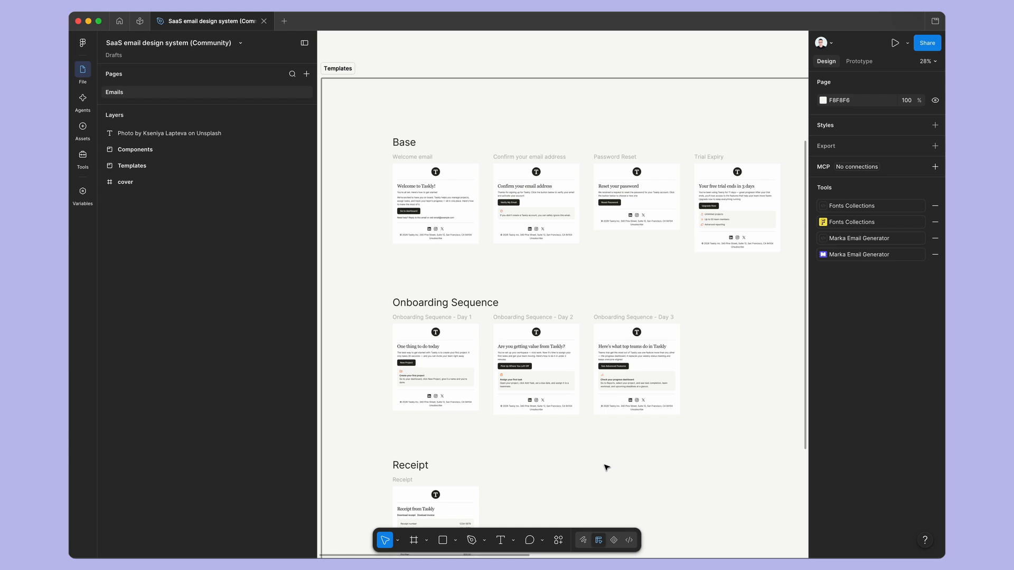
# - Examine the Base, Onboarding Sequence and Receipt templates and the Header, button and Footer components in the design file
pyautogui.hscroll(15, 606, 467)
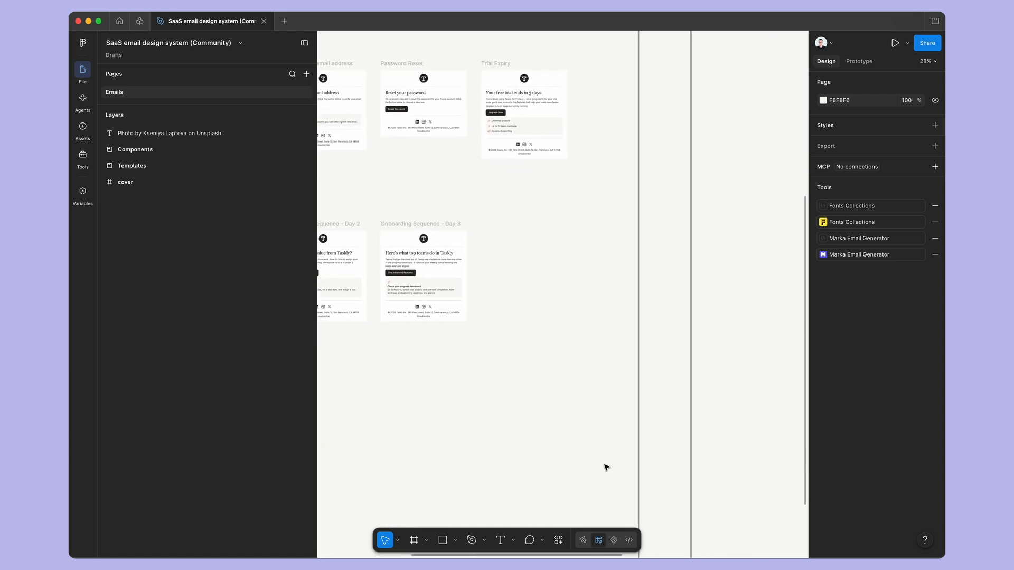
pyautogui.scroll(5, 606, 388)
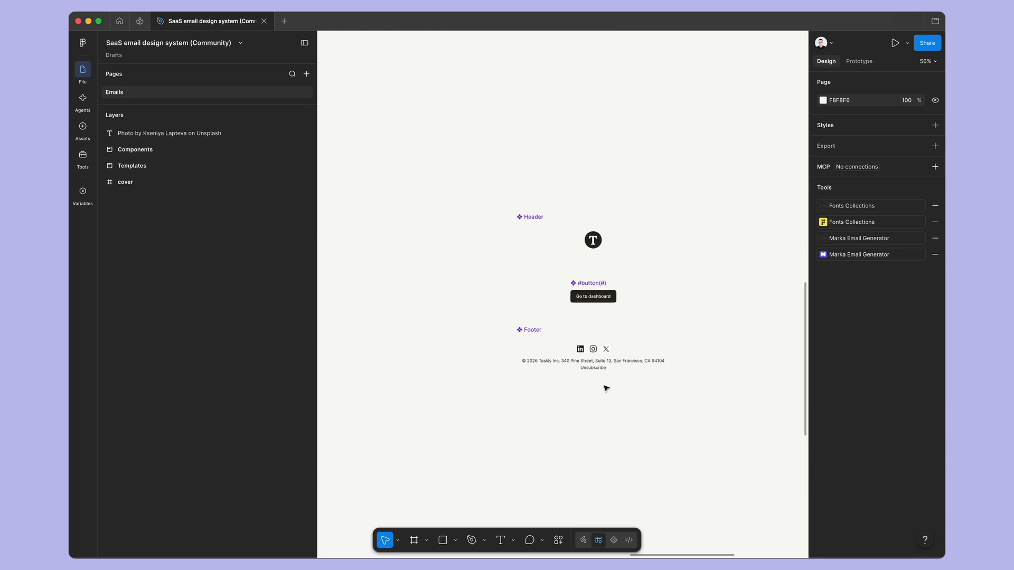
pyautogui.scroll(-3, 606, 389)
pyautogui.scroll(-3, 633, 335)
pyautogui.hscroll(-15, 591, 323)
pyautogui.scroll(2, 590, 323)
pyautogui.scroll(1, 591, 324)
pyautogui.scroll(-2, 569, 241)
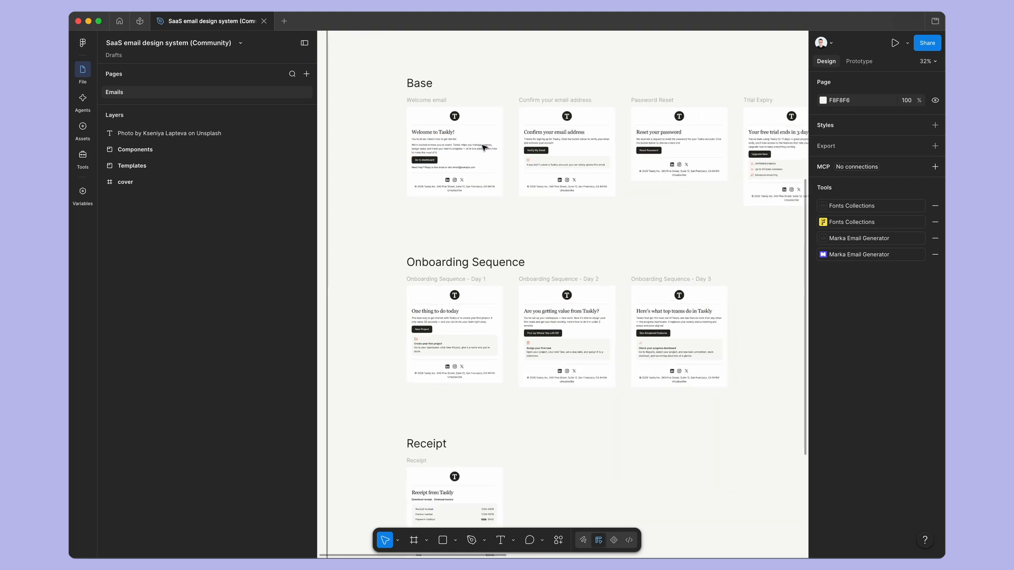
# - Select the Header instance in the Welcome email template and go to its main component
pyautogui.click(488, 122)
pyautogui.scroll(2, 490, 121)
pyautogui.scroll(2, 490, 120)
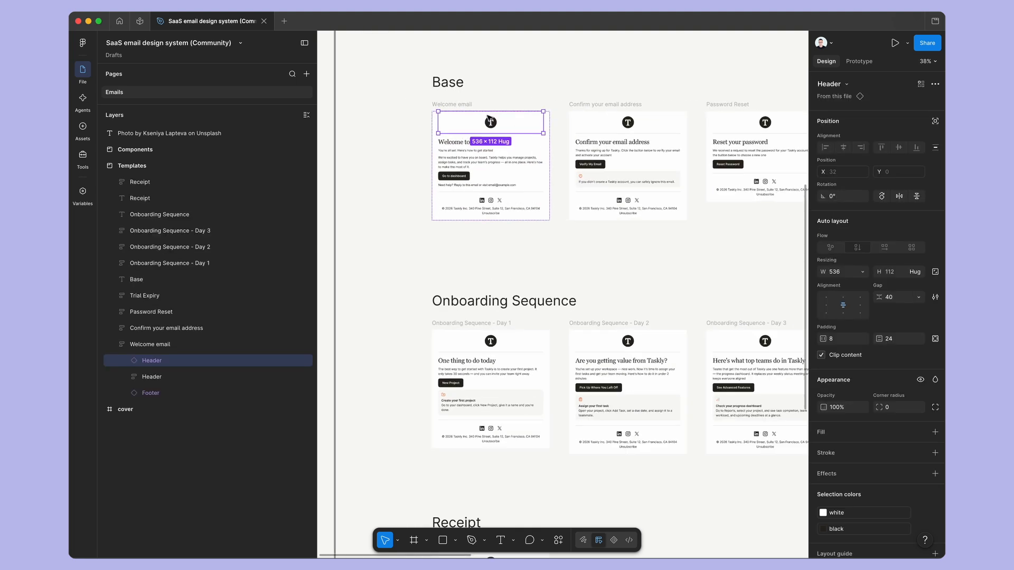
pyautogui.click(639, 123)
pyautogui.click(544, 119)
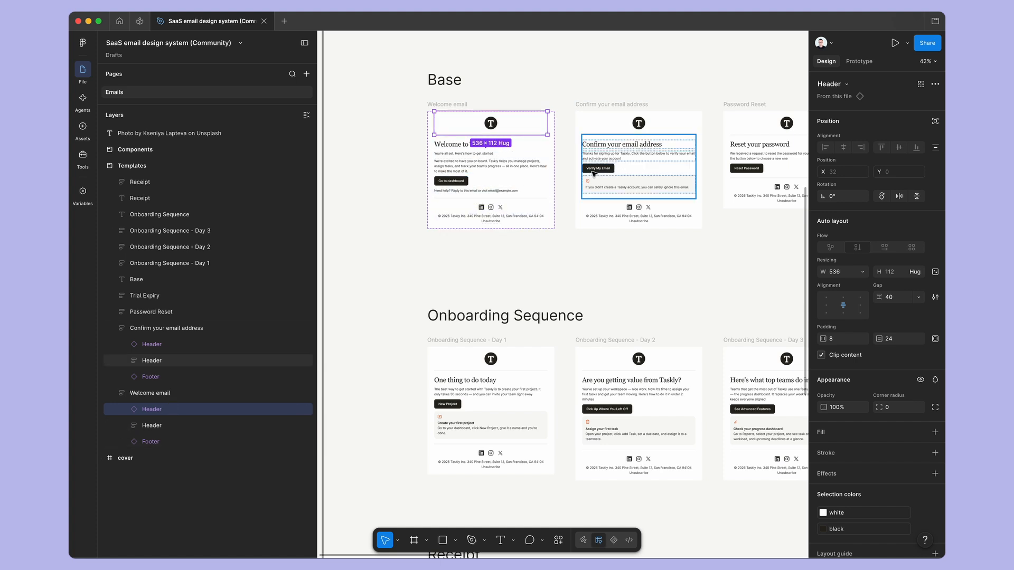
pyautogui.click(841, 99)
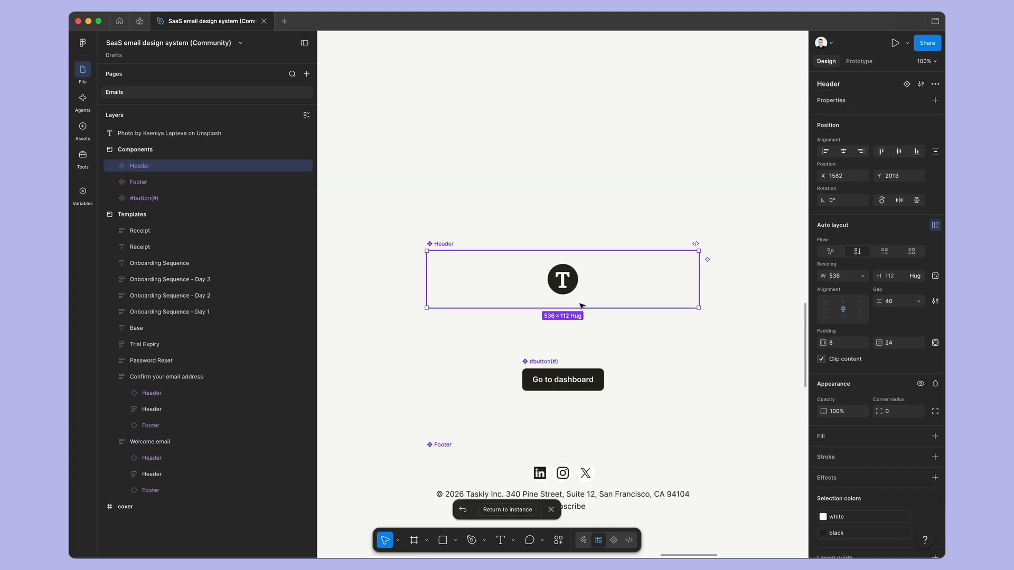
# - Draw a 72 × 72 square inside the Header component and move the Logo frame out of it, above the component
pyautogui.click(566, 278)
pyautogui.scroll(3, 565, 279)
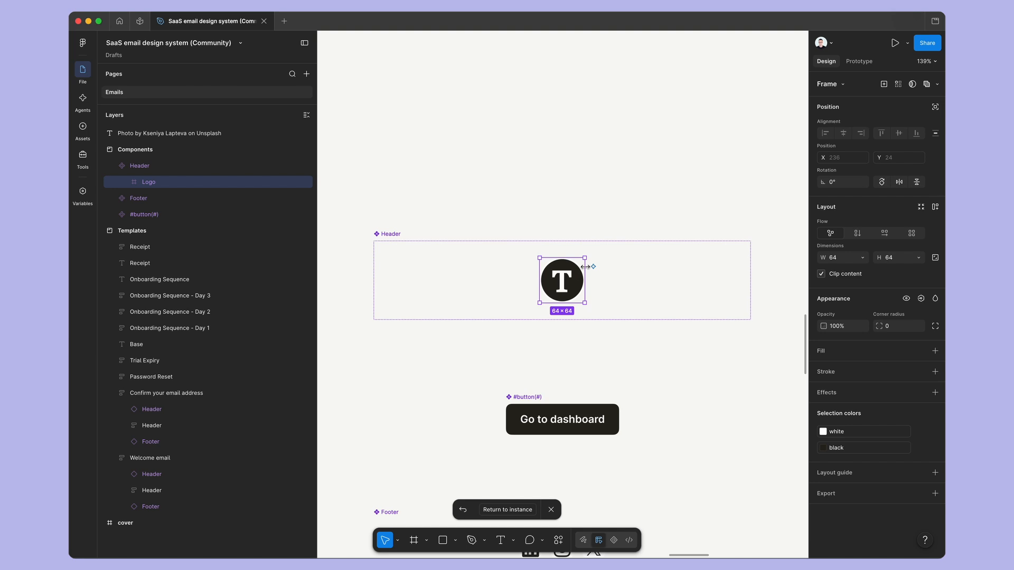
pyautogui.click(554, 189)
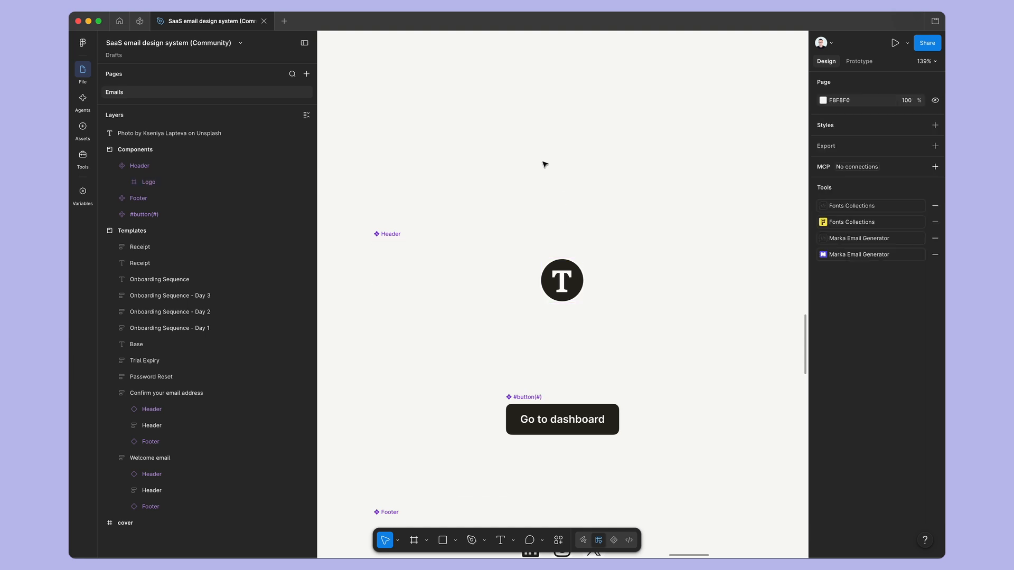
pyautogui.press('r')
pyautogui.moveTo(530, 136)
pyautogui.mouseDown()
pyautogui.moveTo(580, 189)
pyautogui.moveTo(636, 287)
pyautogui.mouseUp()
pyautogui.click(579, 274)
pyautogui.moveTo(580, 274); pyautogui.dragTo(580, 158)
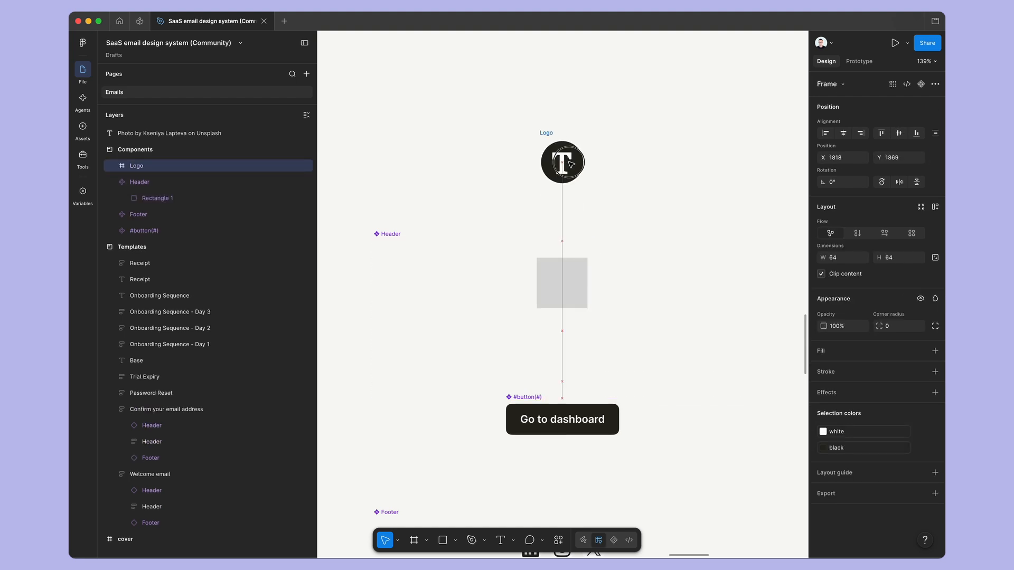
# - Change the fill of the square in the Header component to a saturated blue
pyautogui.click(571, 276)
pyautogui.click(824, 329)
pyautogui.moveTo(754, 356); pyautogui.dragTo(765, 326)
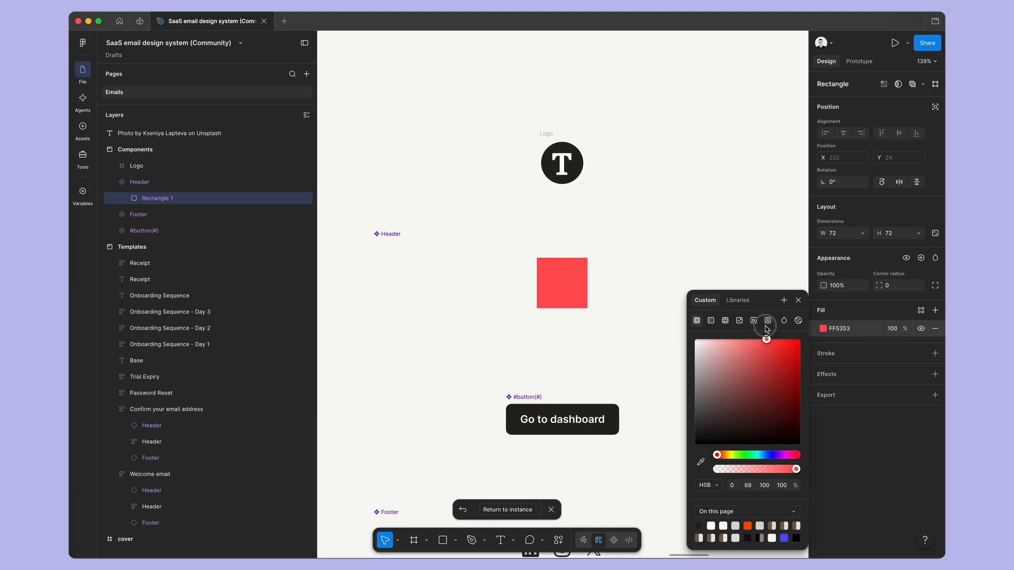
pyautogui.click(771, 456)
pyautogui.moveTo(772, 412); pyautogui.dragTo(796, 334)
pyautogui.click(740, 165)
# - Check the updated header across the Base and Onboarding Sequence email templates
pyautogui.scroll(-5, 741, 167)
pyautogui.hscroll(-5, 740, 164)
pyautogui.scroll(10, 740, 165)
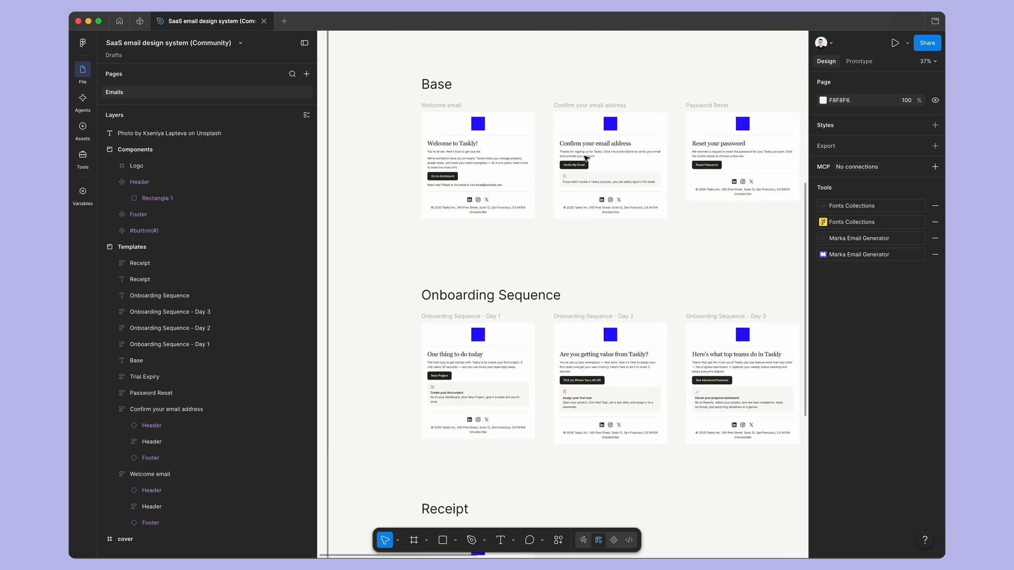
pyautogui.scroll(3, 586, 158)
pyautogui.scroll(-3, 586, 159)
pyautogui.hscroll(2, 586, 159)
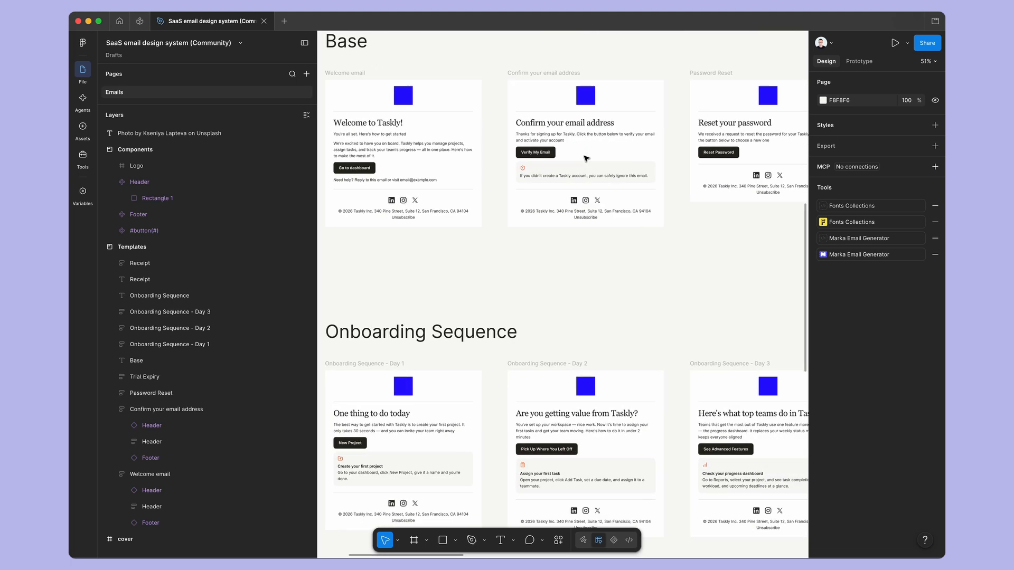
pyautogui.scroll(-2, 586, 158)
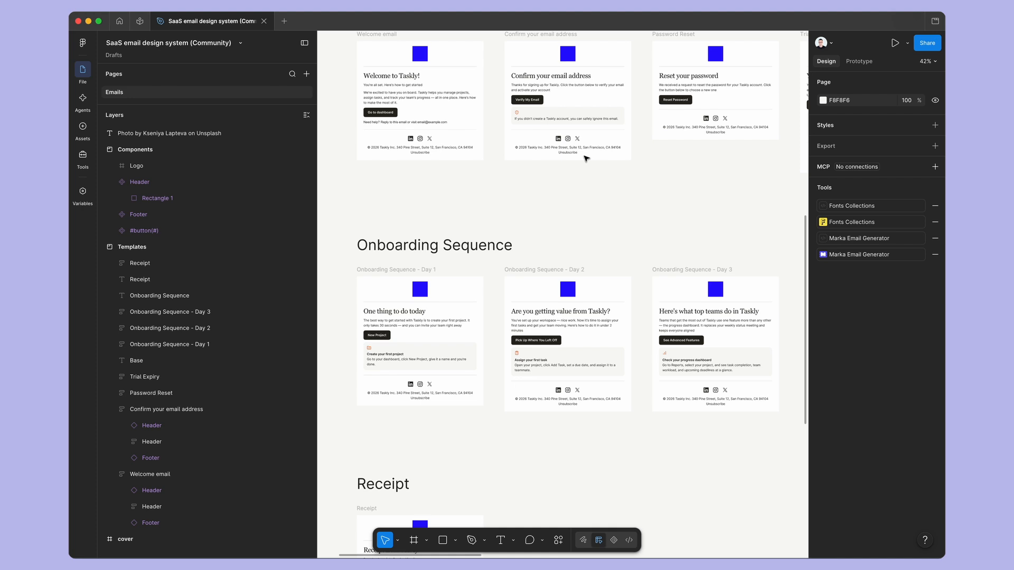
pyautogui.scroll(1, 586, 158)
pyautogui.hscroll(1, 586, 158)
pyautogui.scroll(3, 586, 158)
pyautogui.hscroll(3, 586, 159)
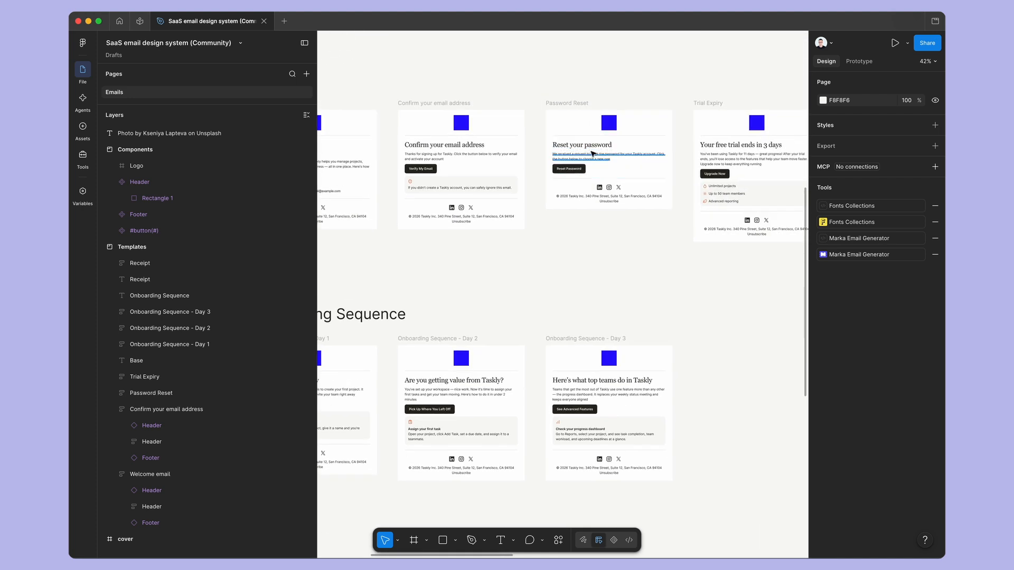
# - Inspect the title text layers in the Password Reset and Trial Expiry templates
pyautogui.doubleClick(592, 150)
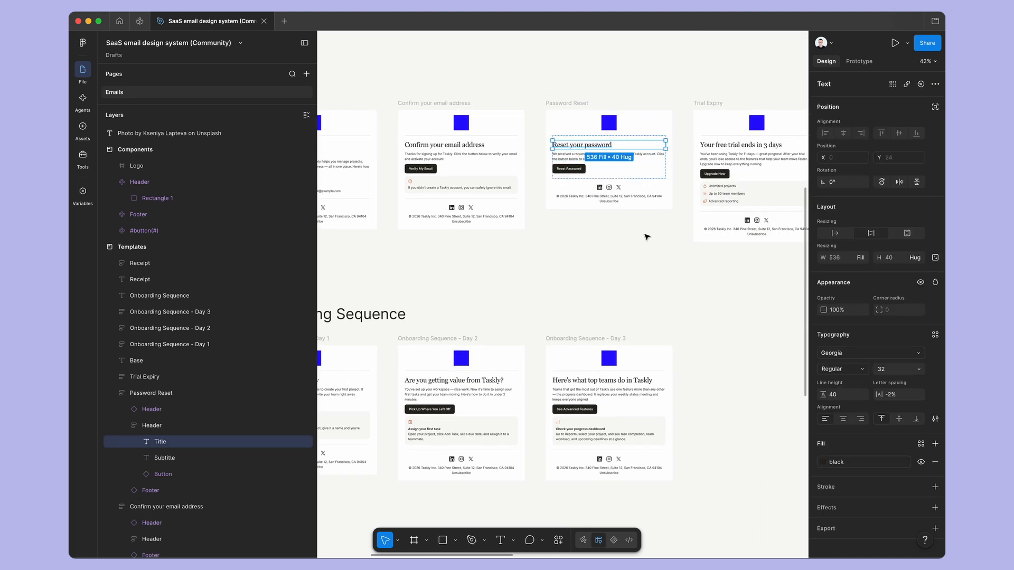
pyautogui.scroll(3, 629, 184)
pyautogui.hscroll(4, 629, 184)
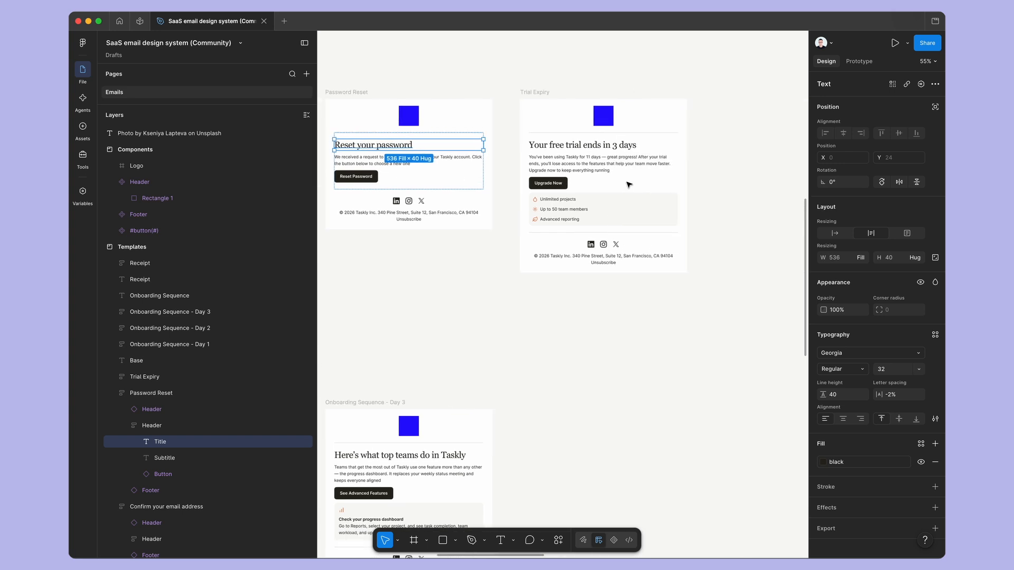
pyautogui.scroll(5, 629, 184)
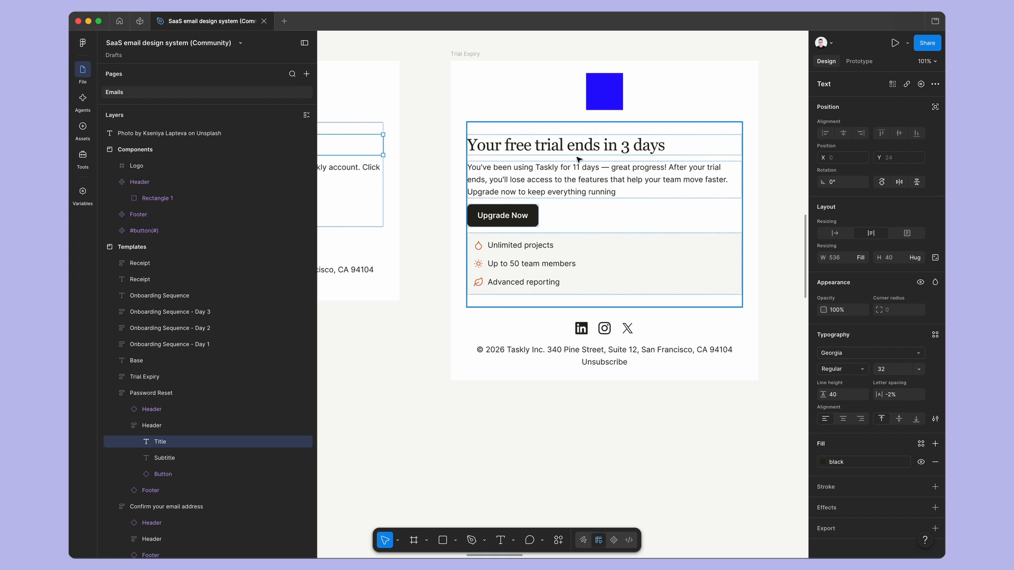
pyautogui.click(554, 149)
pyautogui.press('Tab')
pyautogui.hotkey('shift', 'Tab')
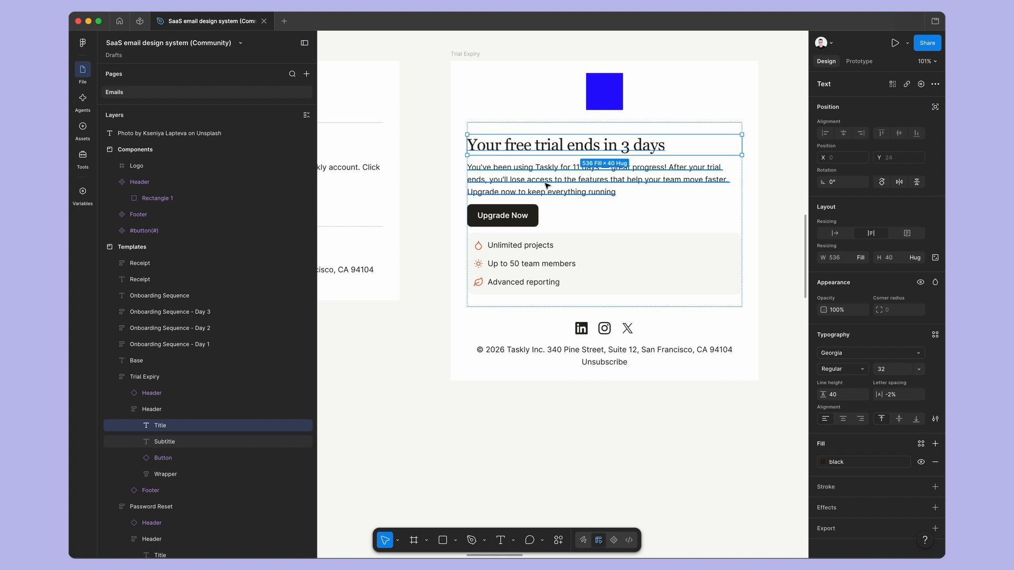
# - Select the Footer instance in the Onboarding Sequence - Day 3 template and go to its main component
pyautogui.scroll(-5, 546, 185)
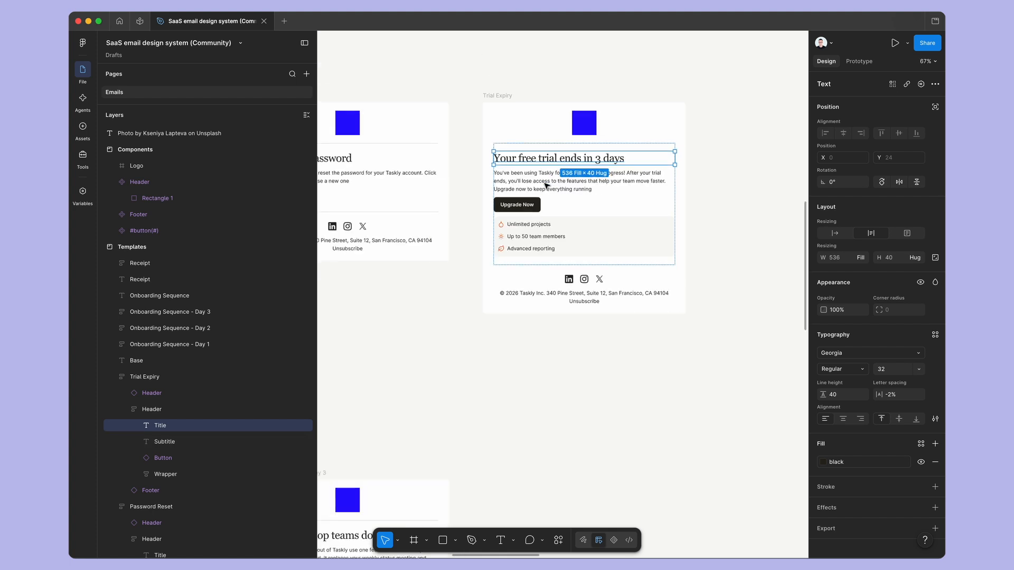
pyautogui.scroll(-5, 546, 185)
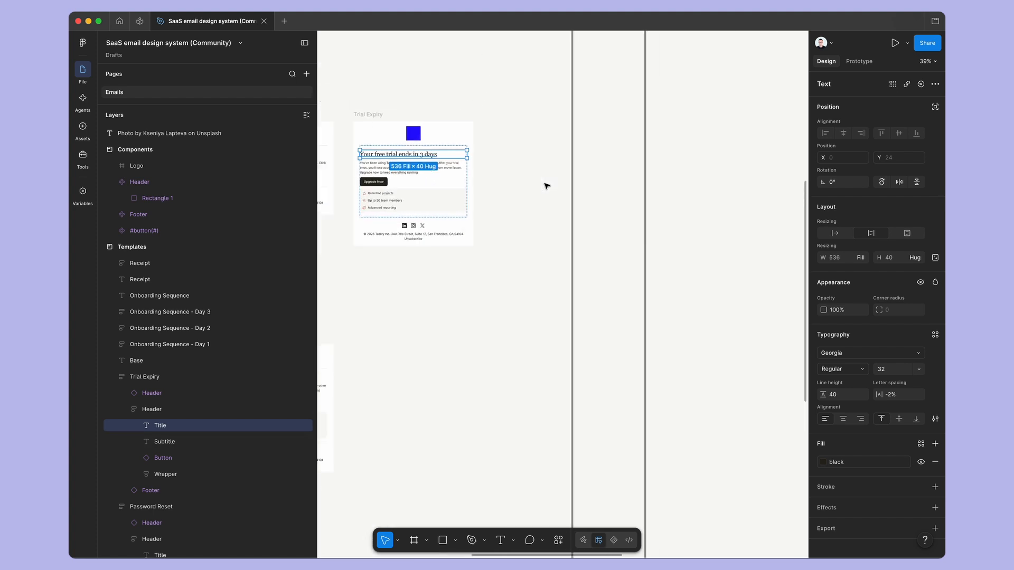
pyautogui.scroll(-10, 547, 186)
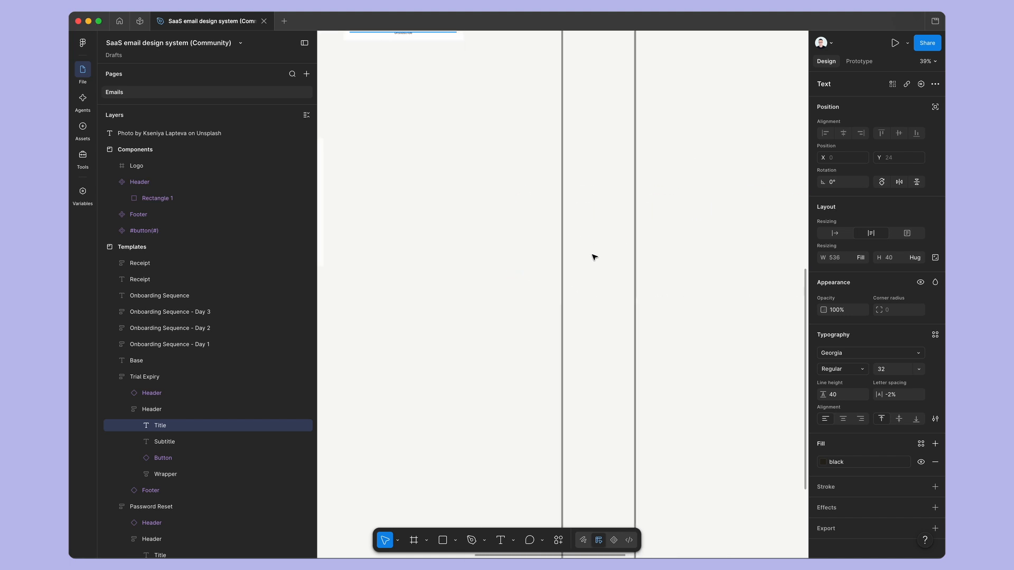
pyautogui.scroll(6, 594, 257)
pyautogui.click(584, 276)
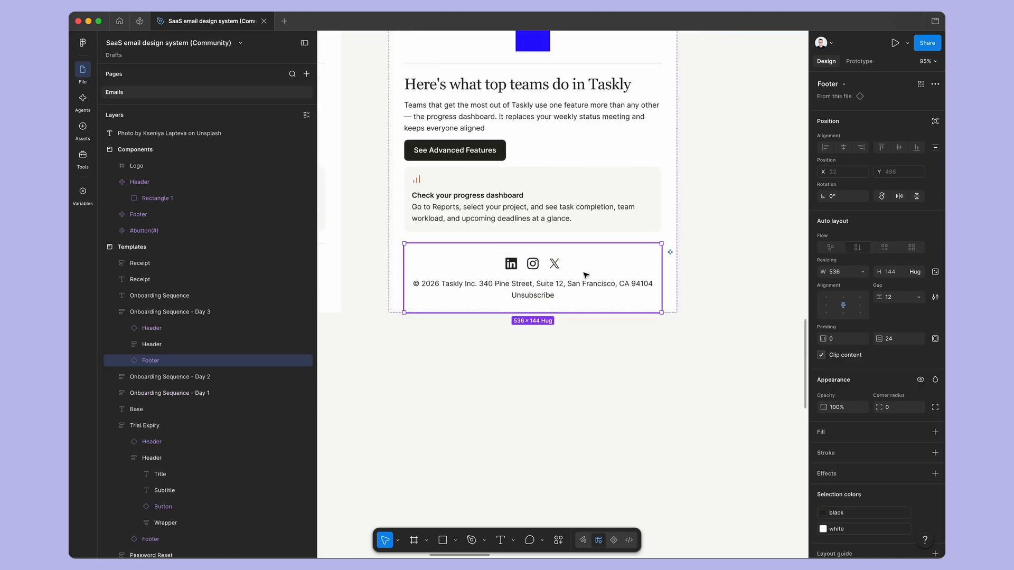
pyautogui.click(847, 99)
# - Inspect the LinkedIn, Instagram and X icon frames inside the Footer component, then clear the selection
pyautogui.scroll(3, 692, 260)
pyautogui.scroll(1, 693, 260)
pyautogui.doubleClick(532, 270)
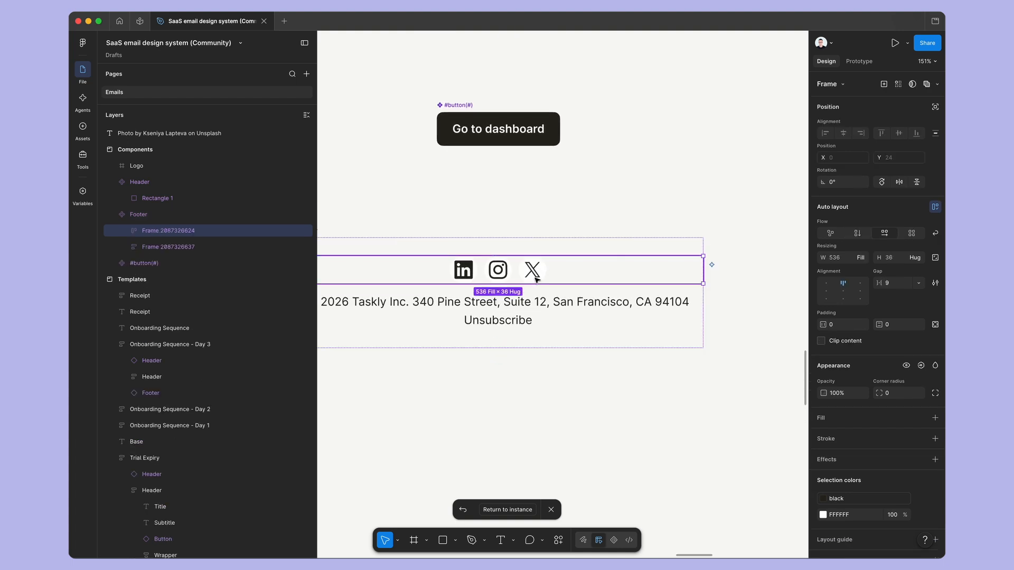
pyautogui.click(532, 270)
pyautogui.click(499, 275)
pyautogui.click(463, 270)
pyautogui.click(498, 270)
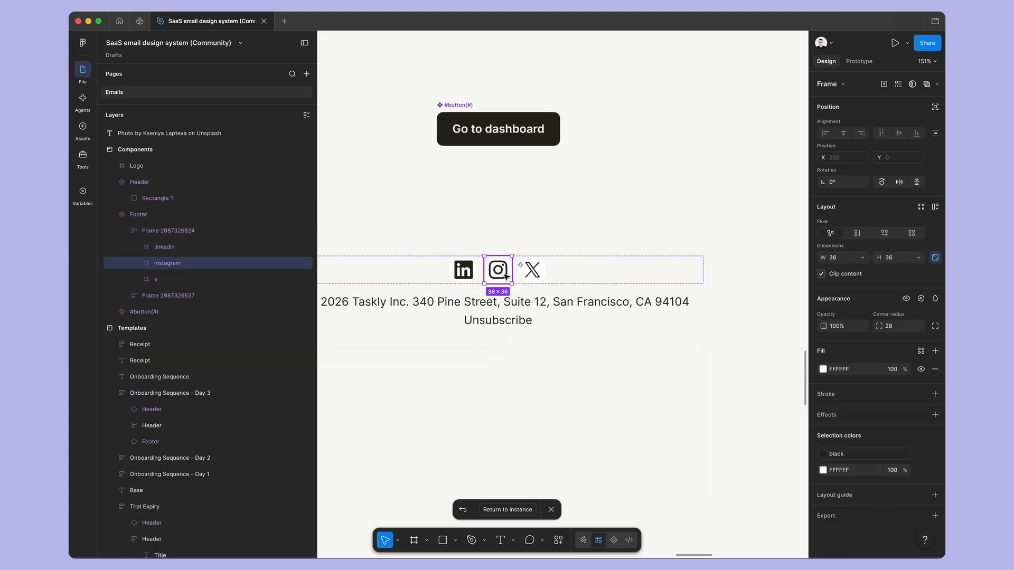
pyautogui.click(532, 270)
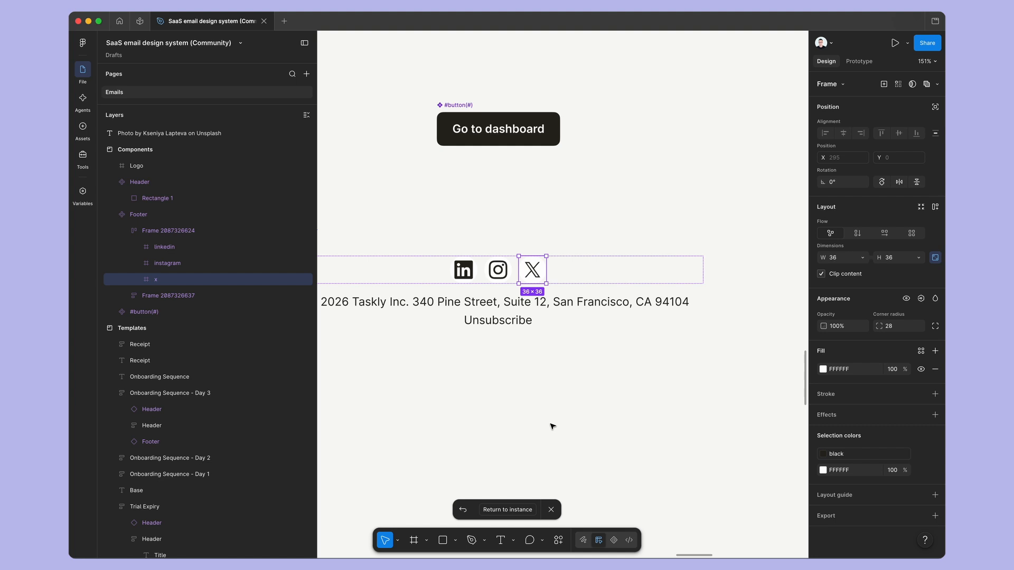
pyautogui.scroll(-3, 565, 422)
pyautogui.click(599, 416)
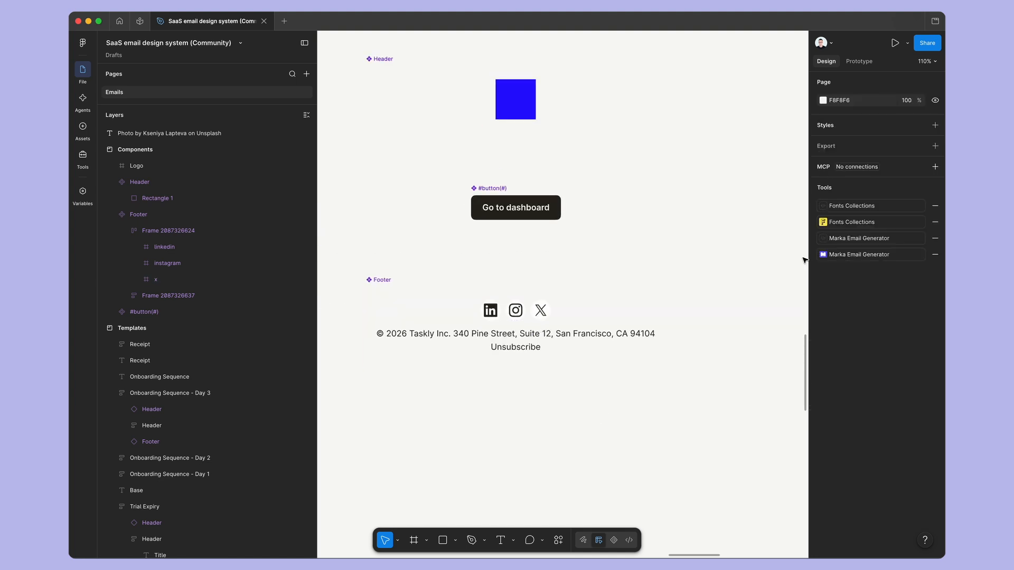
# - Run the Marka Email Generator plugin and add a link property to the X icon in the Footer component
pyautogui.click(858, 254)
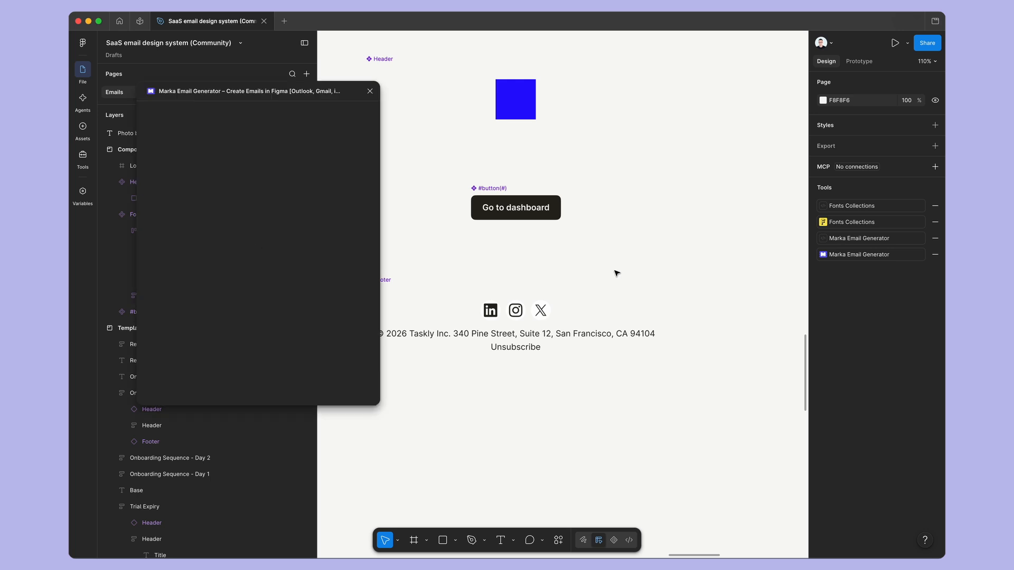
pyautogui.hscroll(-2, 615, 272)
pyautogui.scroll(-1, 616, 271)
pyautogui.doubleClick(581, 287)
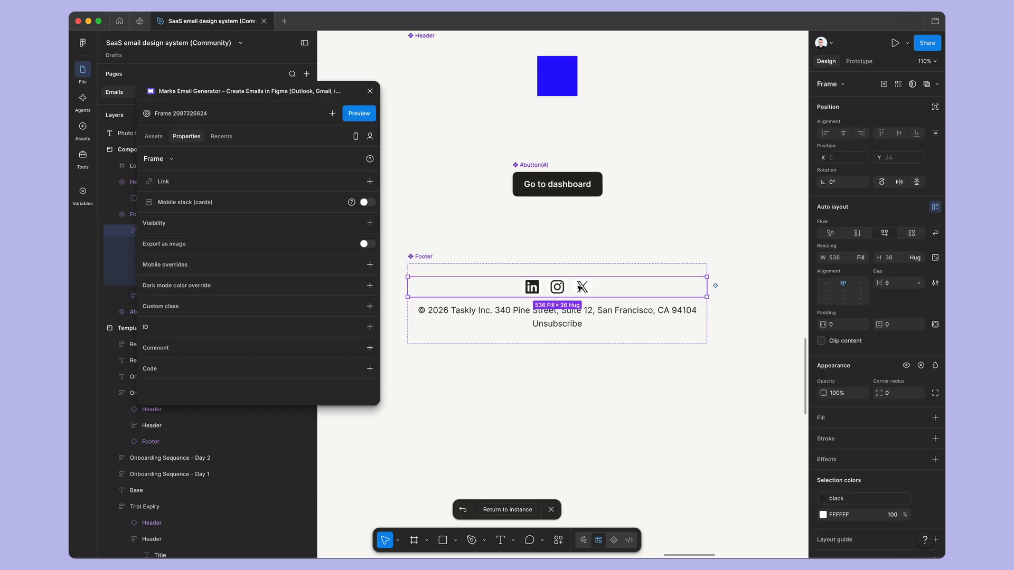
pyautogui.click(581, 287)
pyautogui.scroll(5, 605, 298)
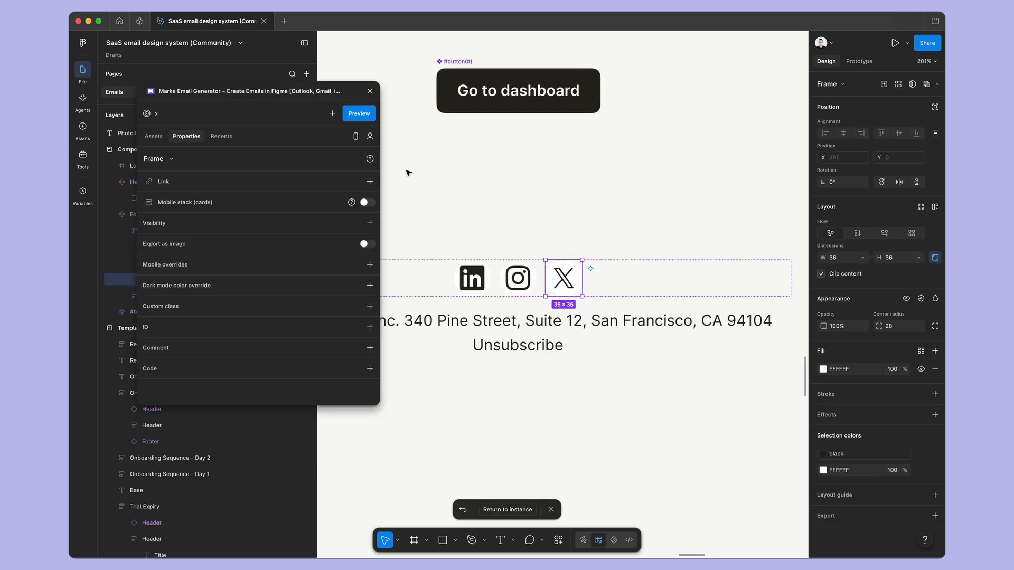
pyautogui.click(369, 181)
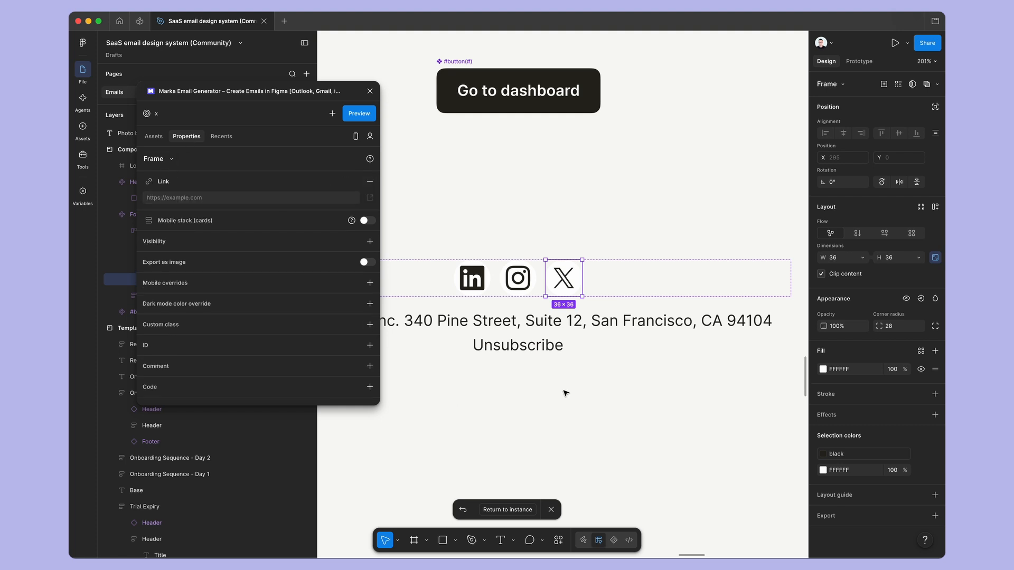
pyautogui.scroll(-5, 604, 348)
pyautogui.hscroll(-3, 604, 344)
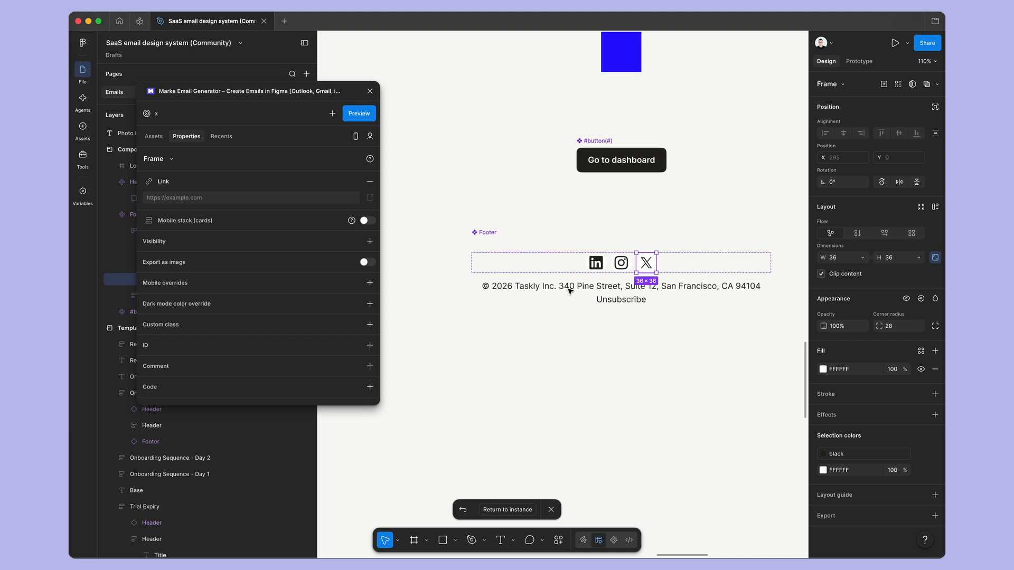
# - Inspect the #button(#) component, then review the Base and Onboarding Sequence email templates
pyautogui.click(370, 91)
pyautogui.click(605, 139)
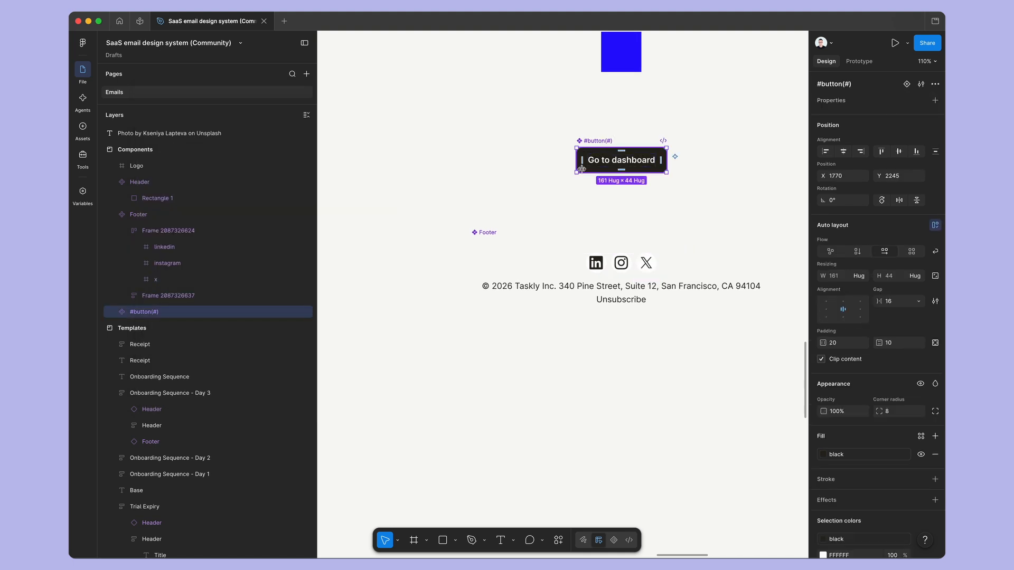
pyautogui.scroll(-5, 584, 169)
pyautogui.scroll(-5, 707, 232)
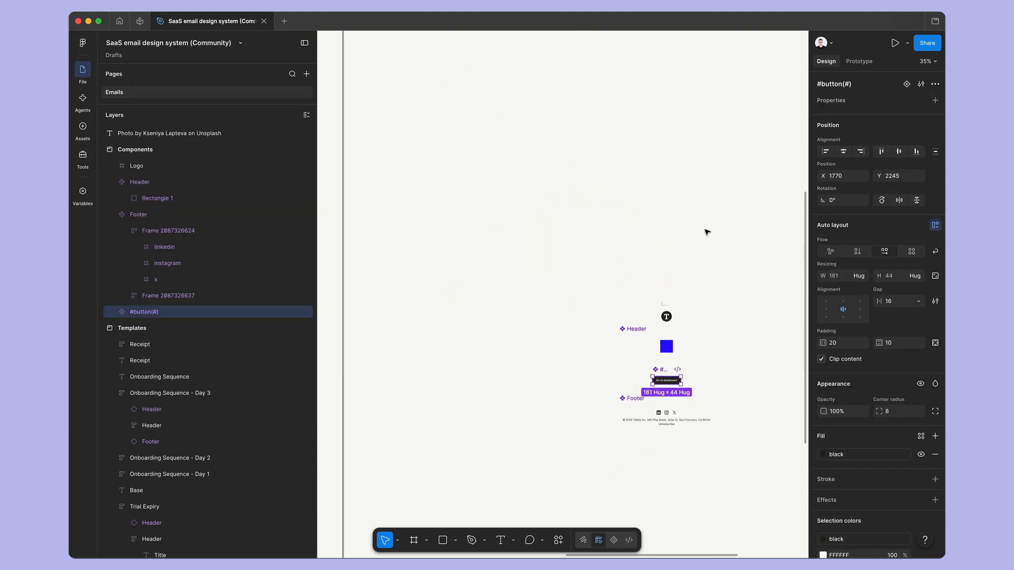
pyautogui.hscroll(-4, 707, 232)
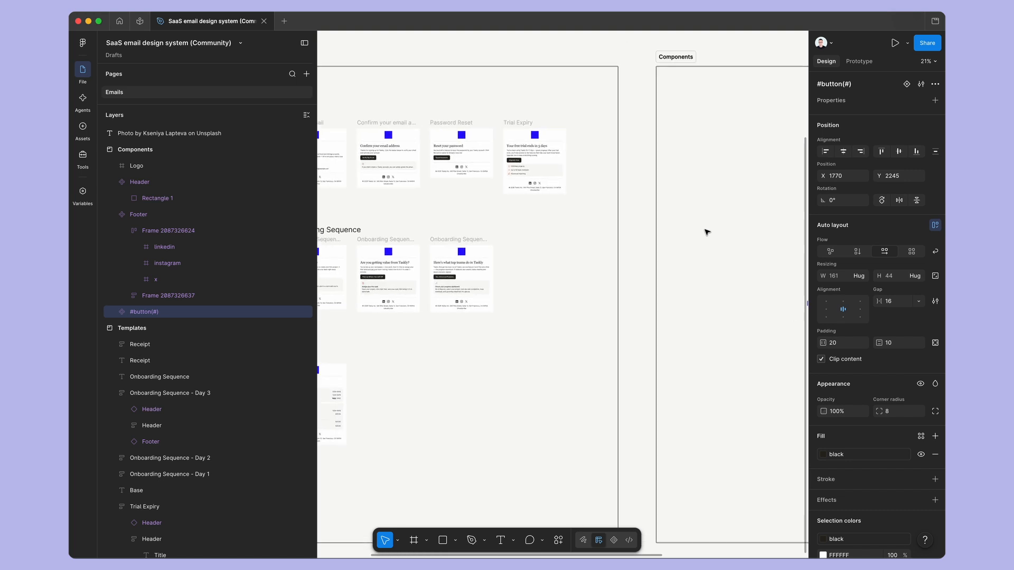
pyautogui.scroll(3, 619, 358)
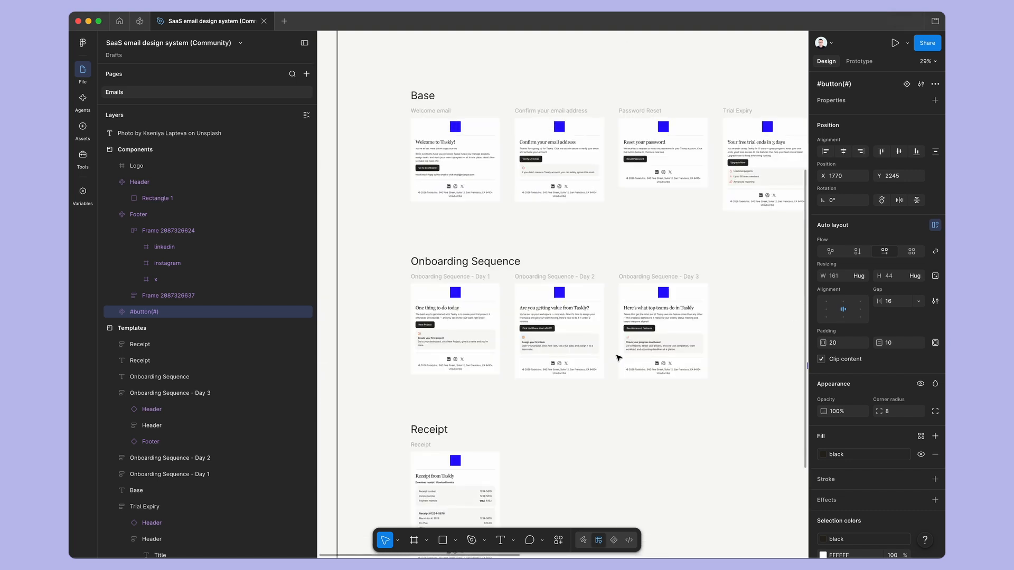
pyautogui.scroll(2, 530, 263)
pyautogui.scroll(1, 530, 263)
pyautogui.scroll(1, 530, 263)
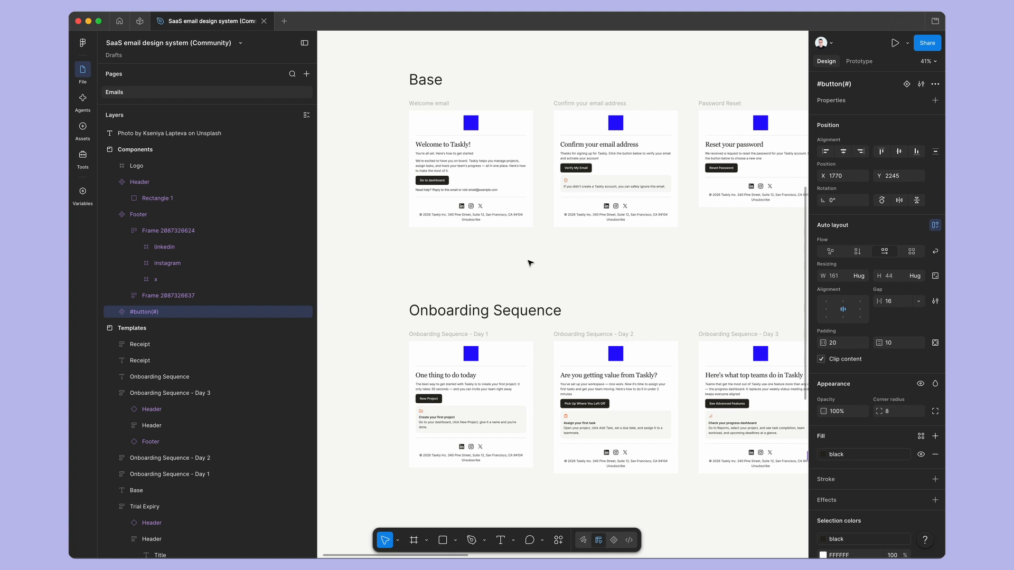
pyautogui.scroll(-2, 530, 263)
pyautogui.hscroll(5, 530, 263)
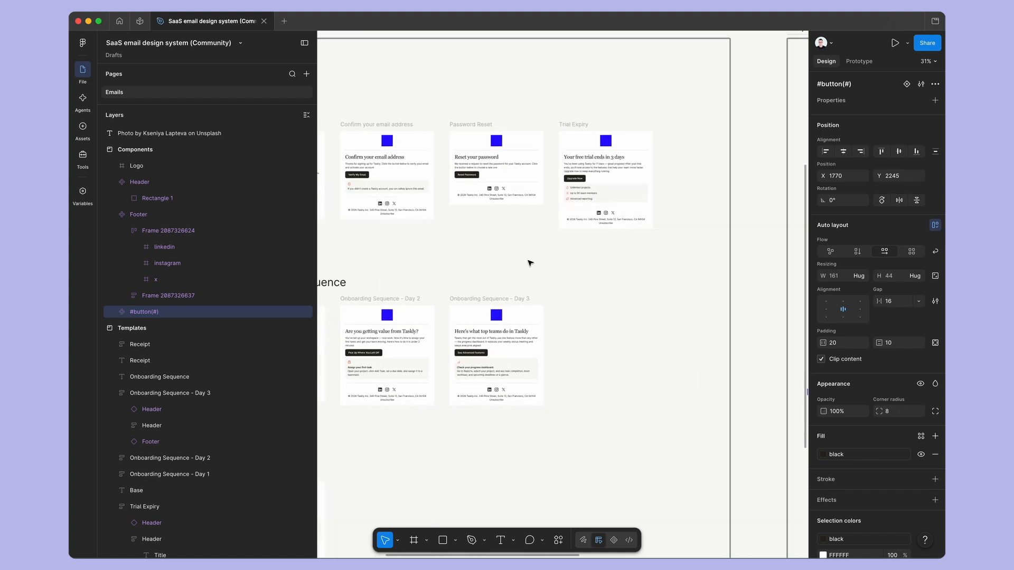
pyautogui.hscroll(2, 530, 263)
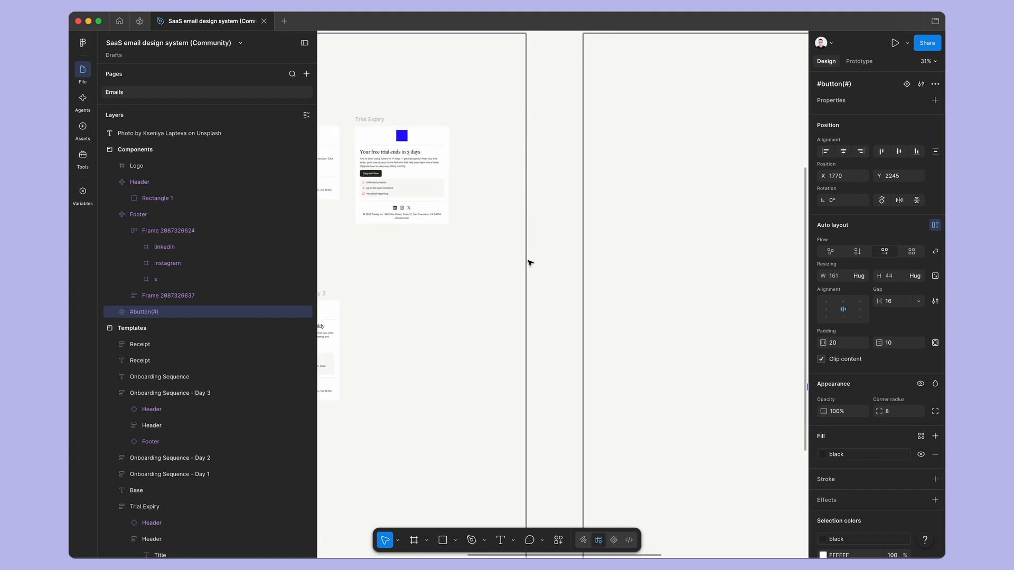
pyautogui.hscroll(1, 530, 263)
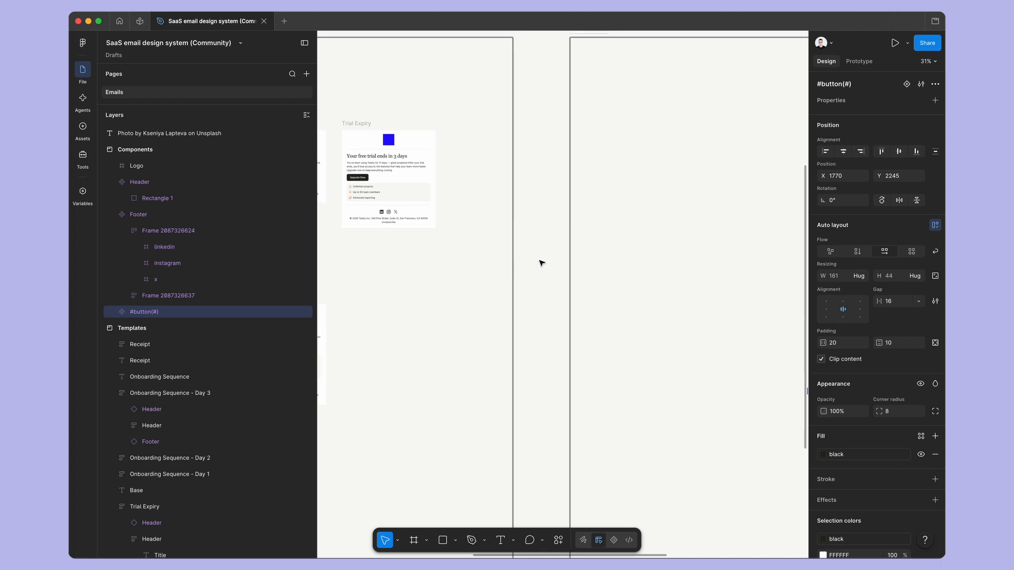
# - Inspect the Unsubscribe text layer inside the Trial Expiry template's Footer, then clear the selection
pyautogui.click(386, 215)
pyautogui.scroll(5, 391, 216)
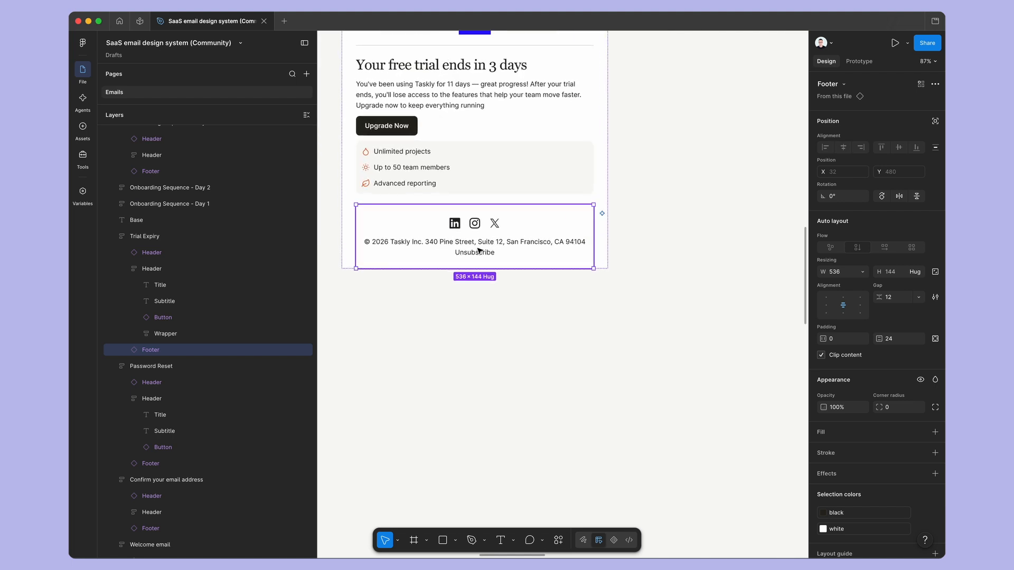
pyautogui.keyDown('super'); pyautogui.click(462, 255); pyautogui.keyUp('super')
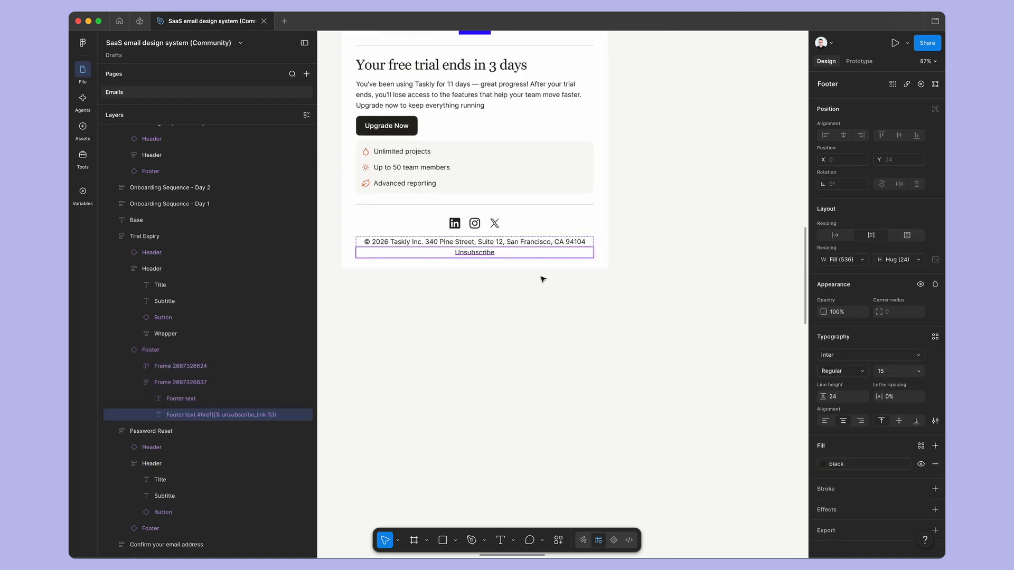
pyautogui.click(544, 312)
# - Go from the Trial Expiry template's Footer instance to its main component and clear the selection
pyautogui.click(557, 248)
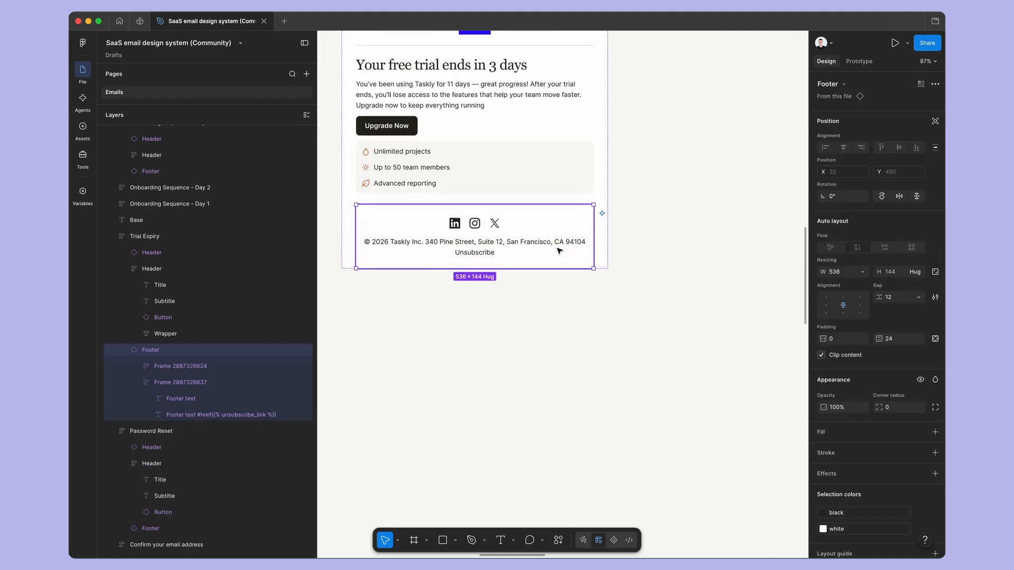
pyautogui.click(847, 102)
pyautogui.click(743, 277)
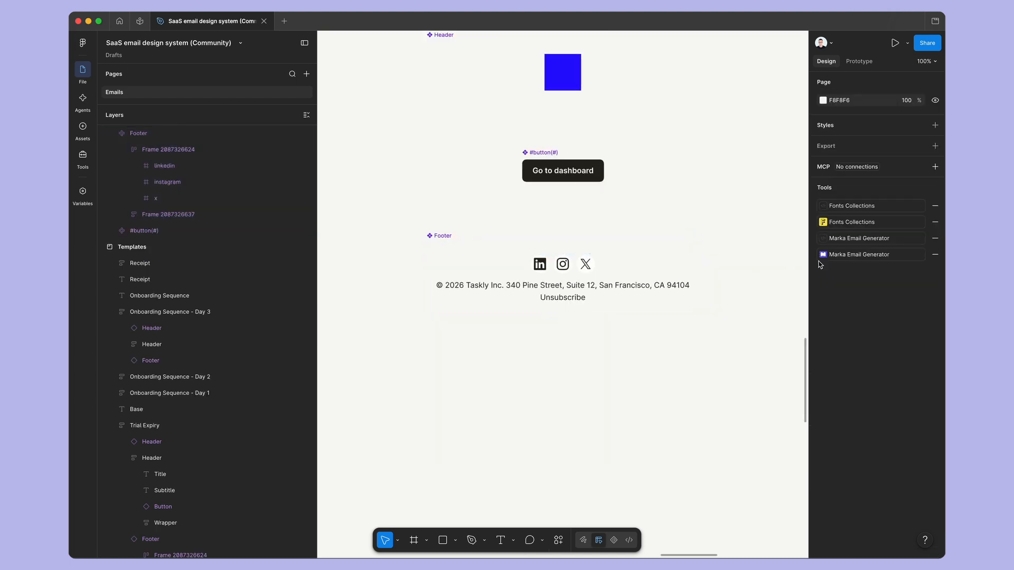
# - Check the Unsubscribe text's link property in the Footer component with the Marka Email Generator plugin, then close the plugin
pyautogui.click(832, 257)
pyautogui.keyDown('super'); pyautogui.click(574, 303); pyautogui.keyUp('super')
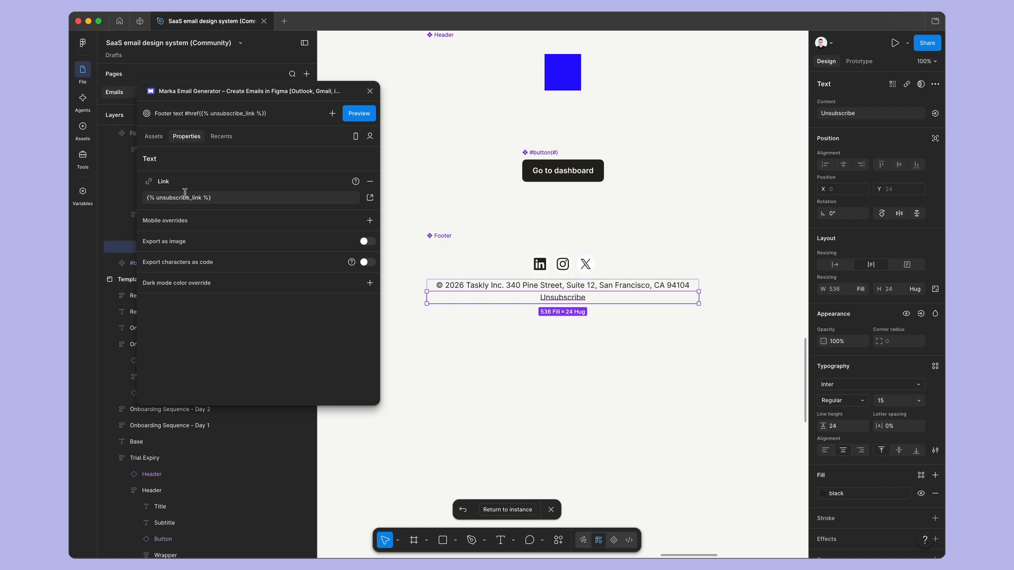
pyautogui.moveTo(216, 198); pyautogui.dragTo(142, 202)
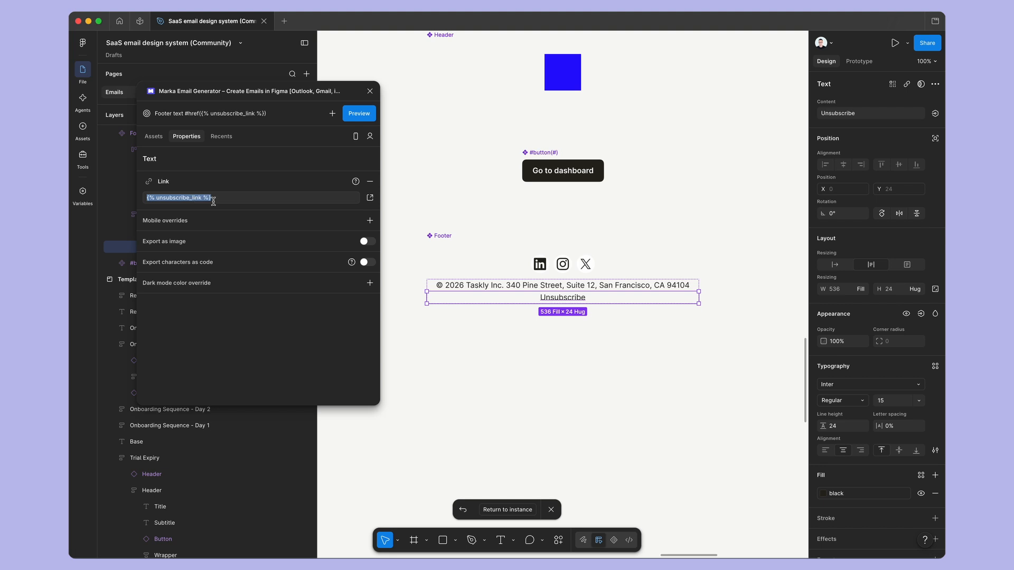
pyautogui.click(218, 199)
pyautogui.click(369, 91)
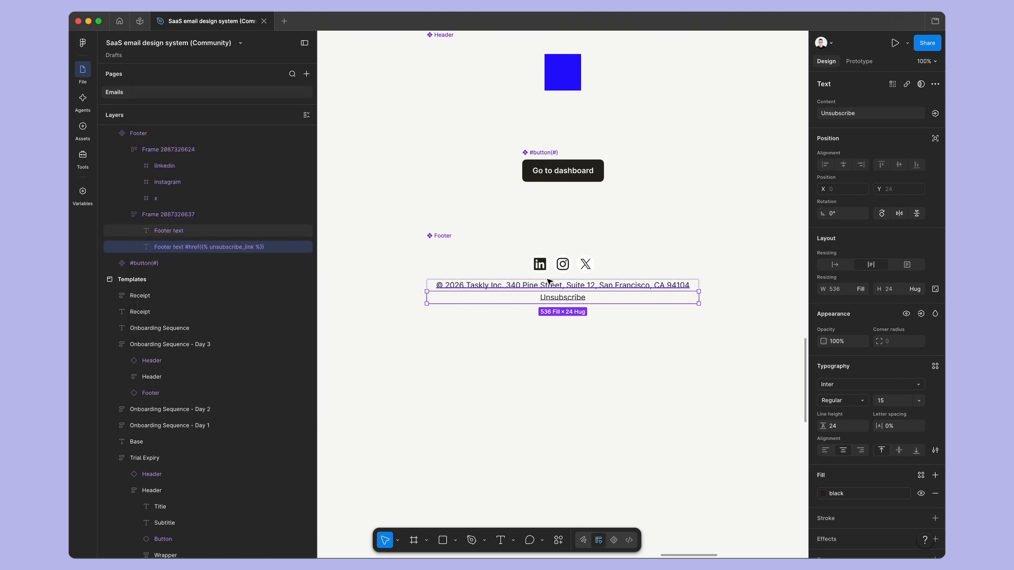
# - Run the Marka Email Generator plugin on the Welcome email template in the Base section and generate its preview
pyautogui.scroll(-10, 549, 282)
pyautogui.scroll(5, 549, 282)
pyautogui.scroll(-2, 549, 281)
pyautogui.scroll(5, 549, 282)
pyautogui.scroll(3, 549, 282)
pyautogui.scroll(1, 549, 282)
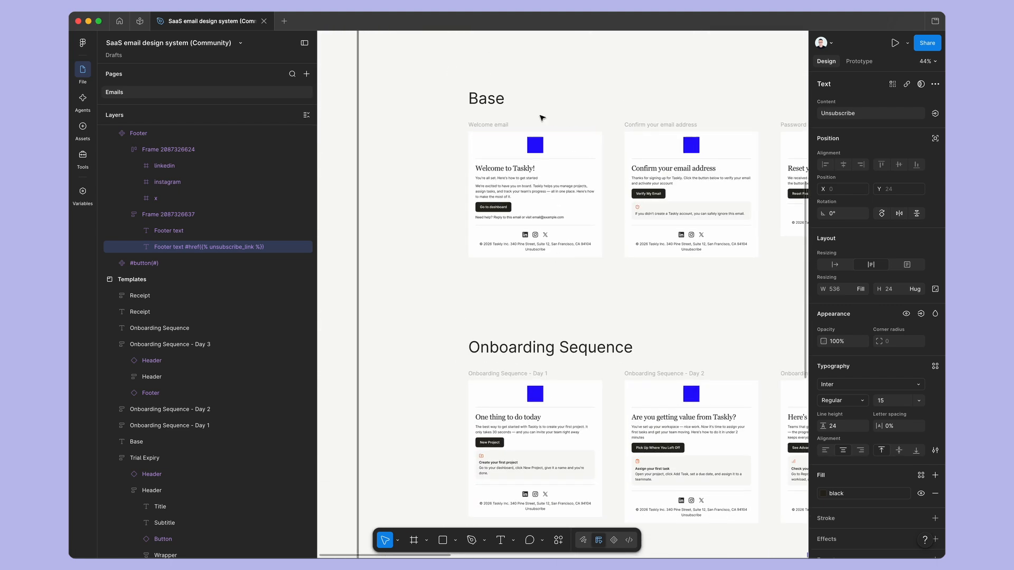
pyautogui.click(501, 125)
pyautogui.click(572, 312)
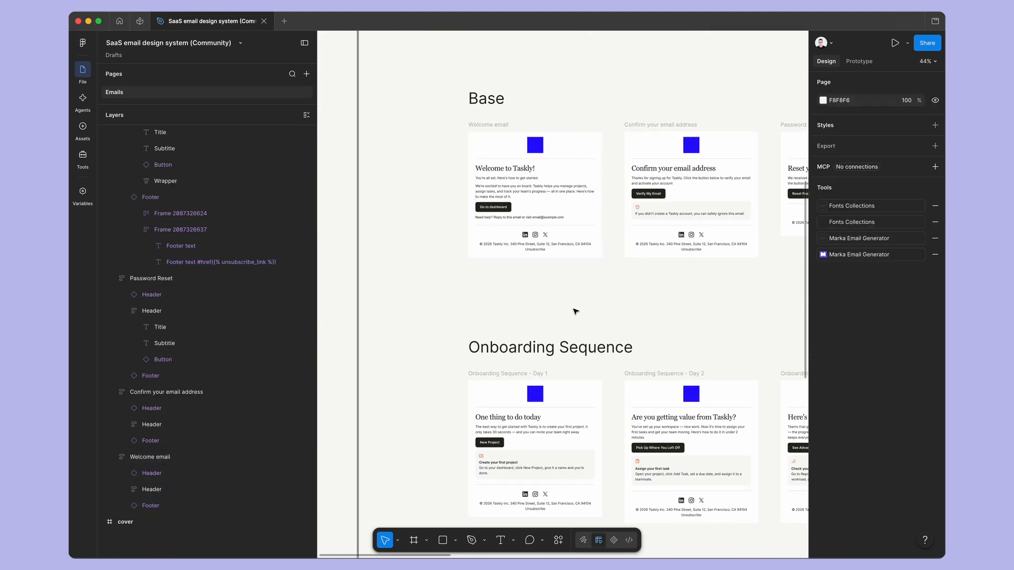
pyautogui.click(847, 256)
pyautogui.click(486, 126)
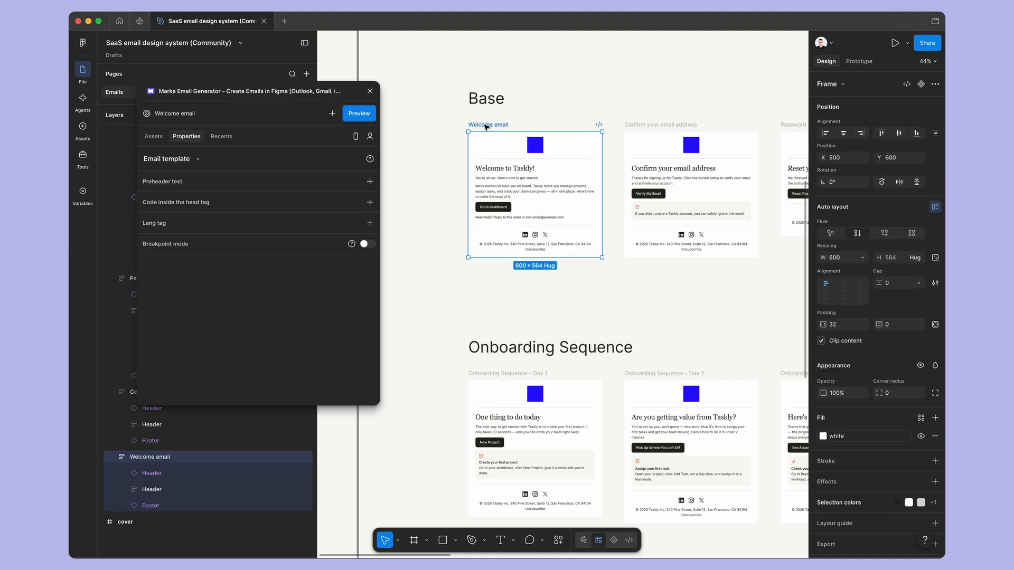
pyautogui.click(352, 113)
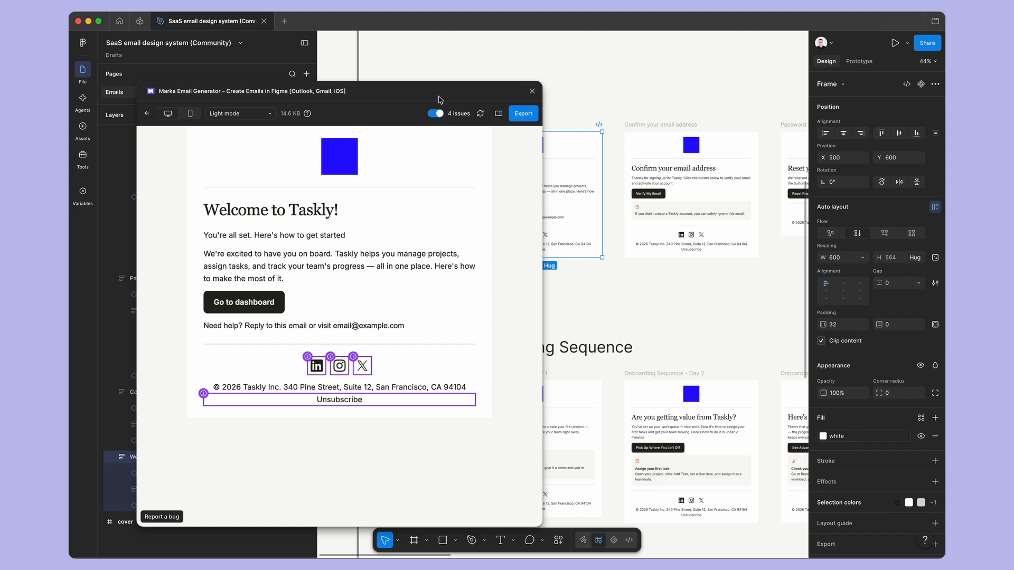
# - Hide the issue markers in the Welcome email preview, then reposition the plugin window and make it taller
pyautogui.click(434, 113)
pyautogui.moveTo(444, 91); pyautogui.dragTo(456, 54)
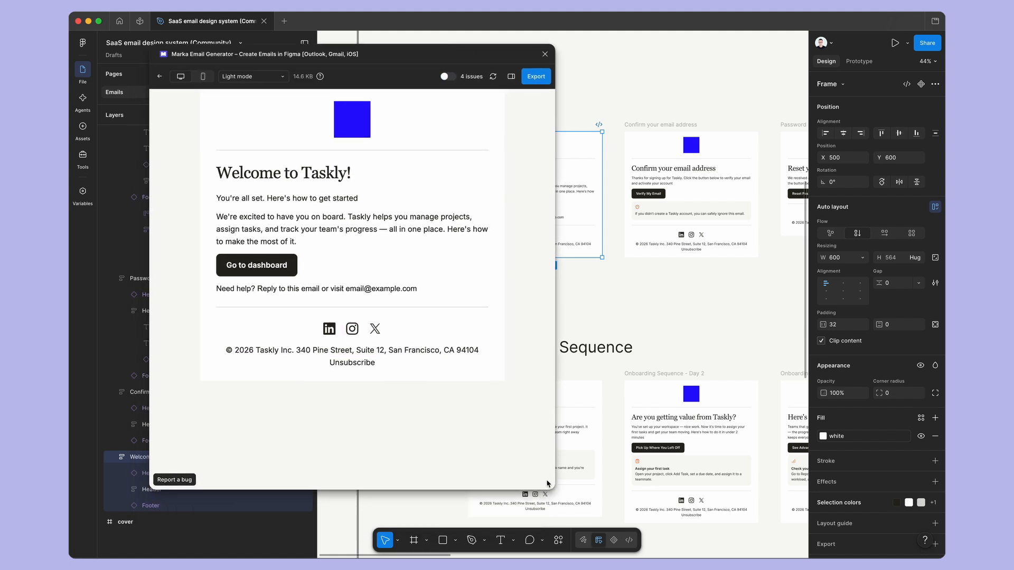
pyautogui.moveTo(549, 483); pyautogui.dragTo(553, 504)
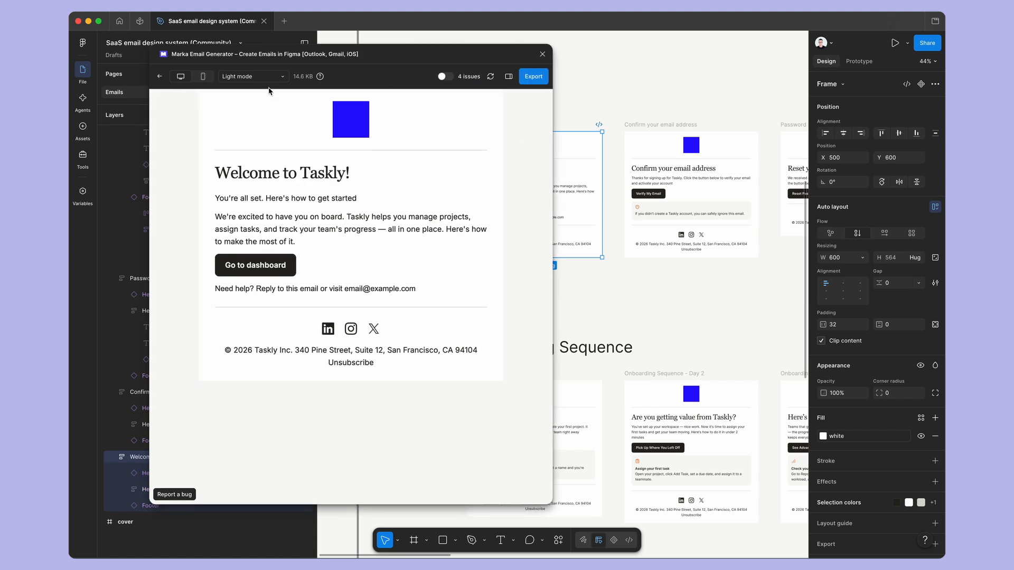
# - Preview the Welcome email in Dark mode (Gmail), then return to Light mode and clear the canvas selection
pyautogui.click(267, 79)
pyautogui.click(260, 105)
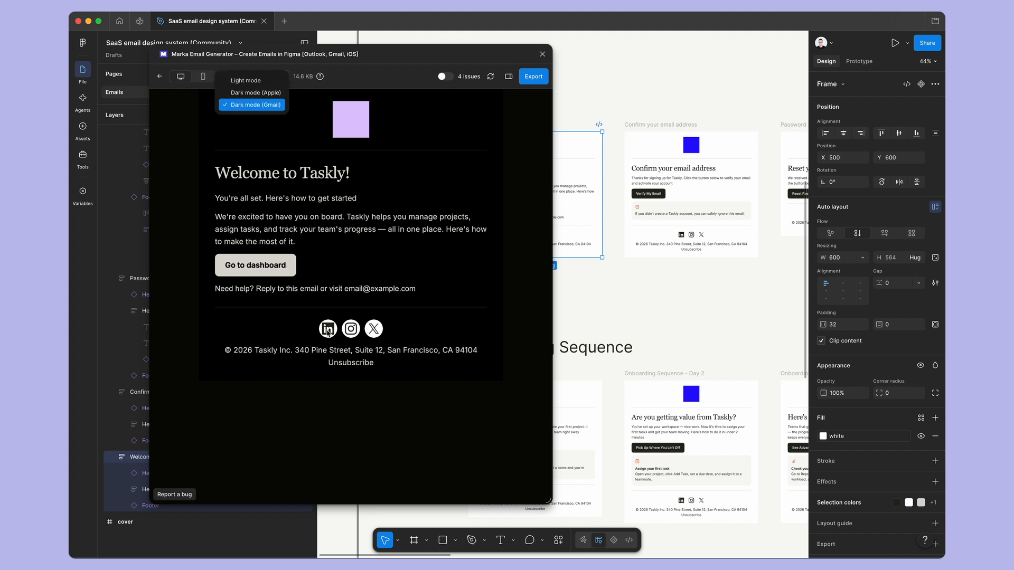
pyautogui.click(358, 256)
pyautogui.click(251, 81)
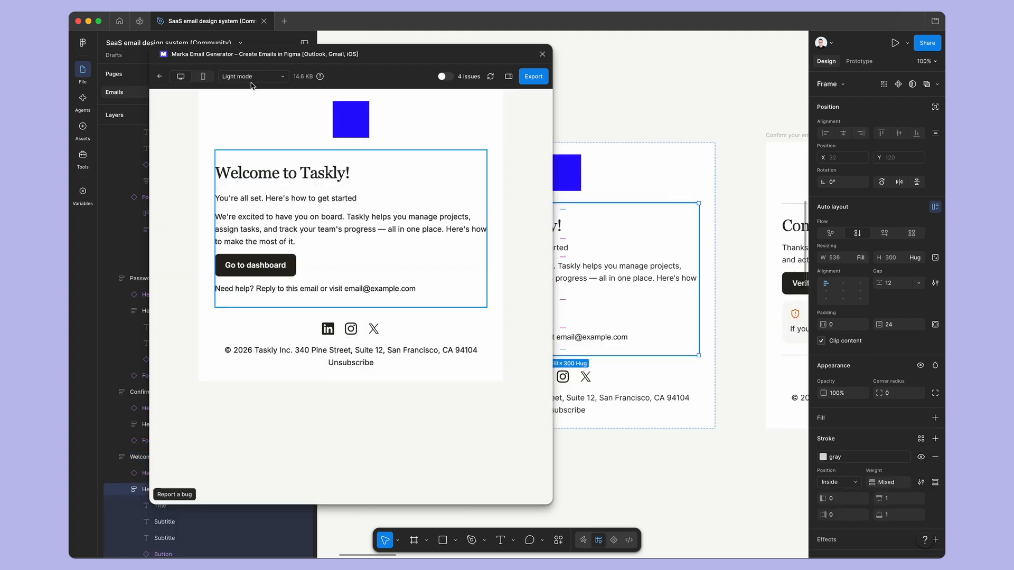
pyautogui.click(452, 133)
pyautogui.click(544, 221)
pyautogui.scroll(-2, 627, 186)
pyautogui.hscroll(-2, 628, 186)
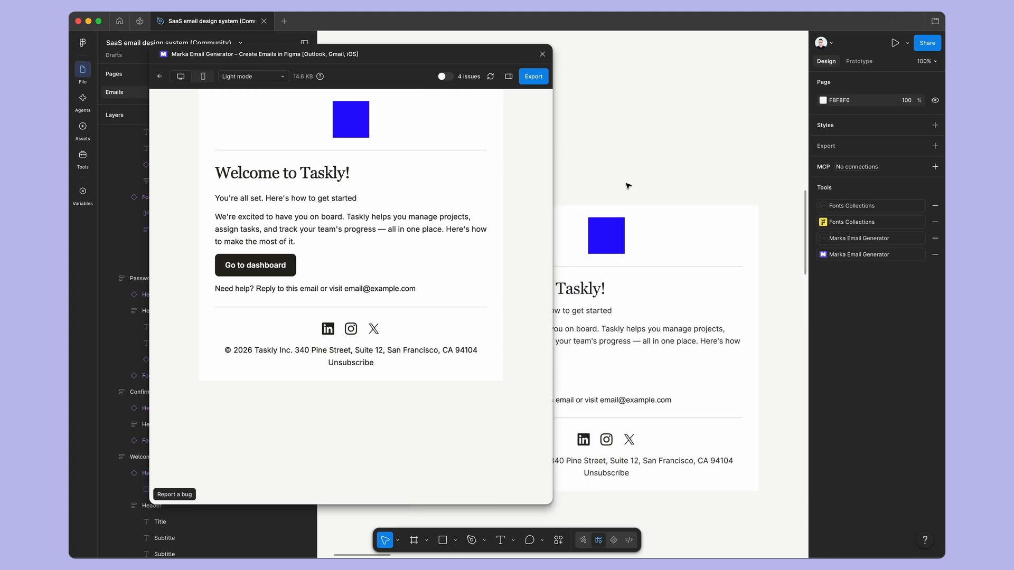
pyautogui.scroll(-2, 627, 186)
pyautogui.hscroll(-2, 628, 186)
pyautogui.keyDown('ctrl'); pyautogui.scroll(-2, 631, 184); pyautogui.keyUp('ctrl')
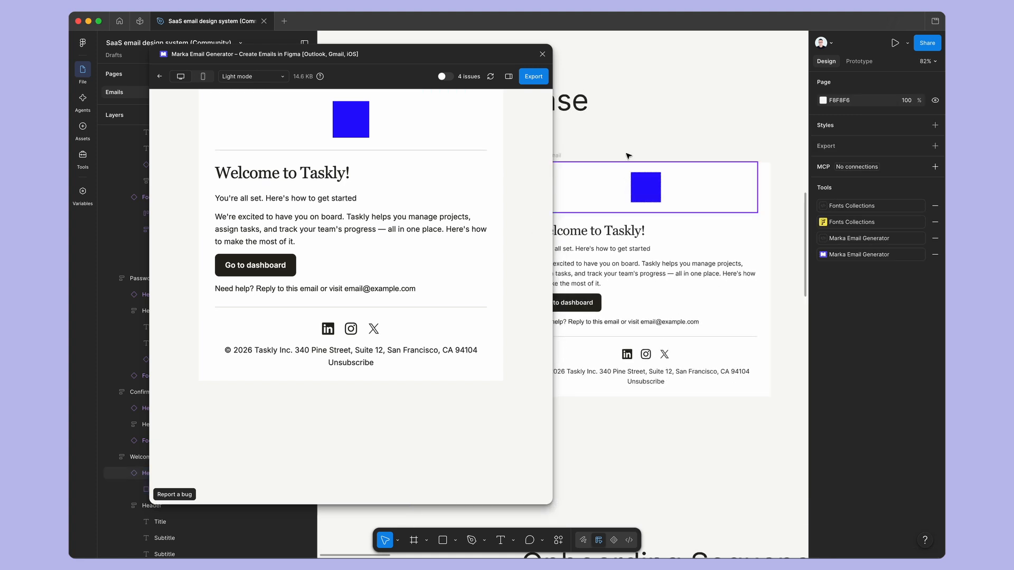
# - Set the Welcome email's export format to Klaviyo and copy its HTML
pyautogui.click(533, 78)
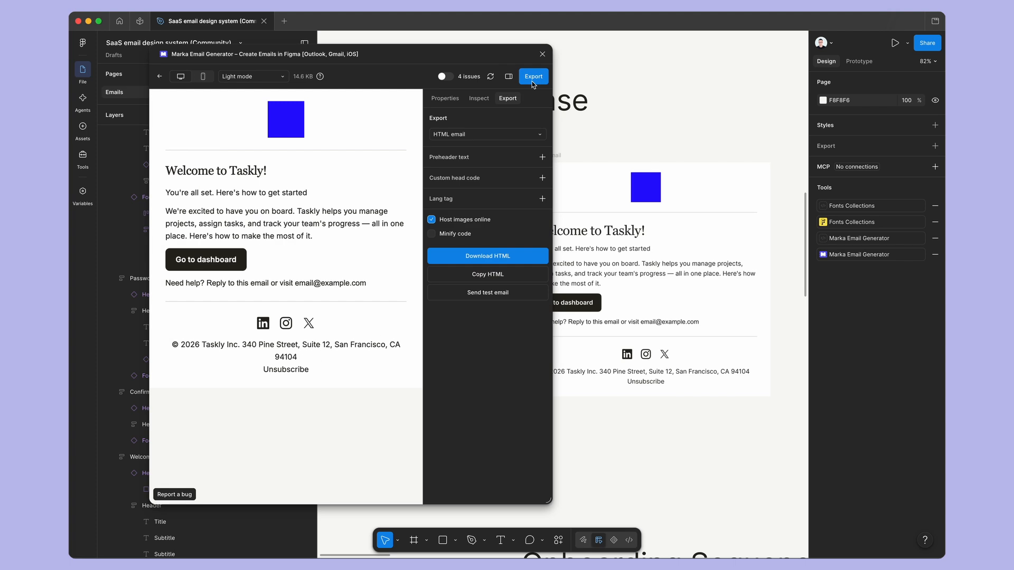
pyautogui.click(458, 136)
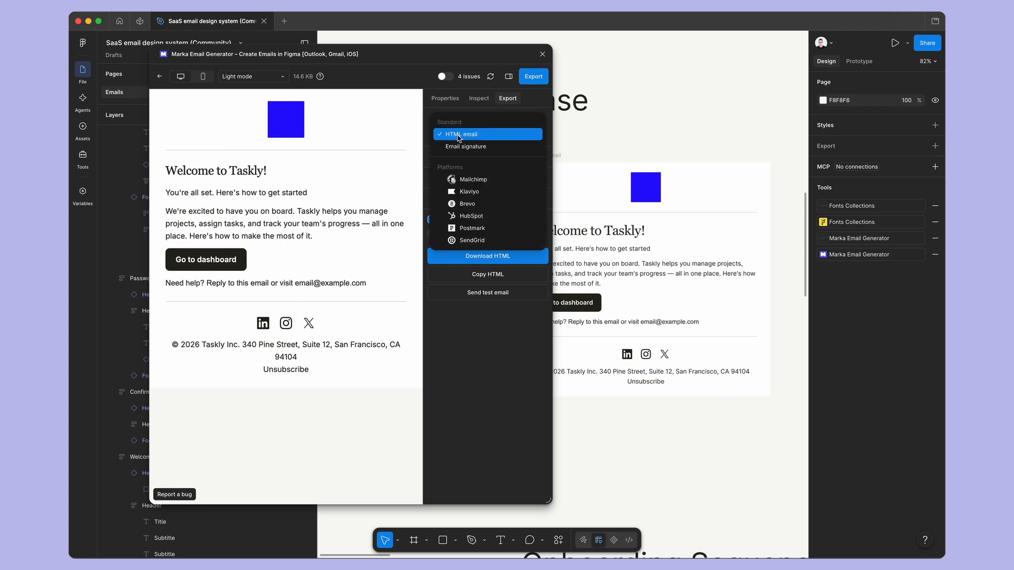
pyautogui.click(477, 194)
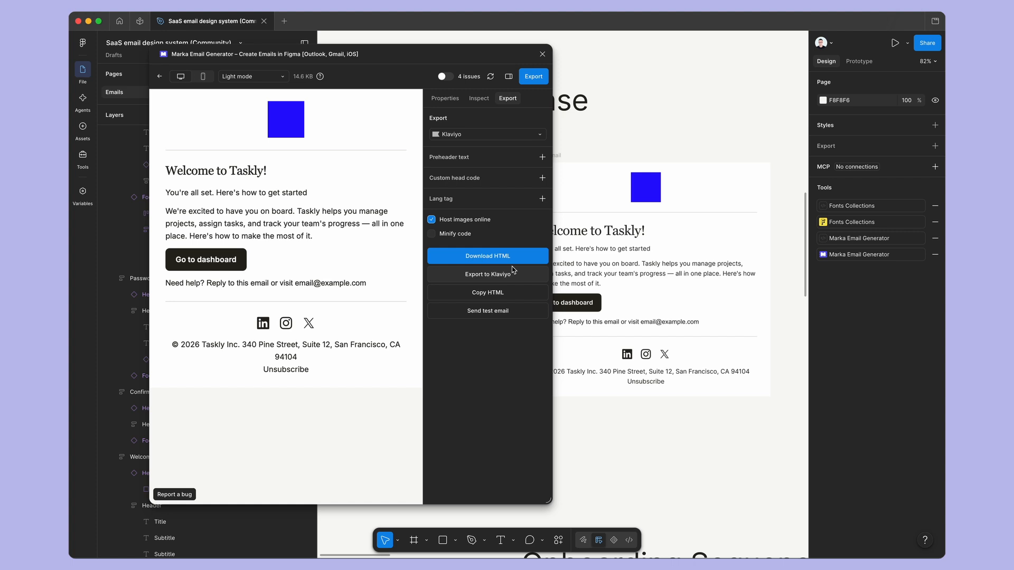
pyautogui.click(496, 295)
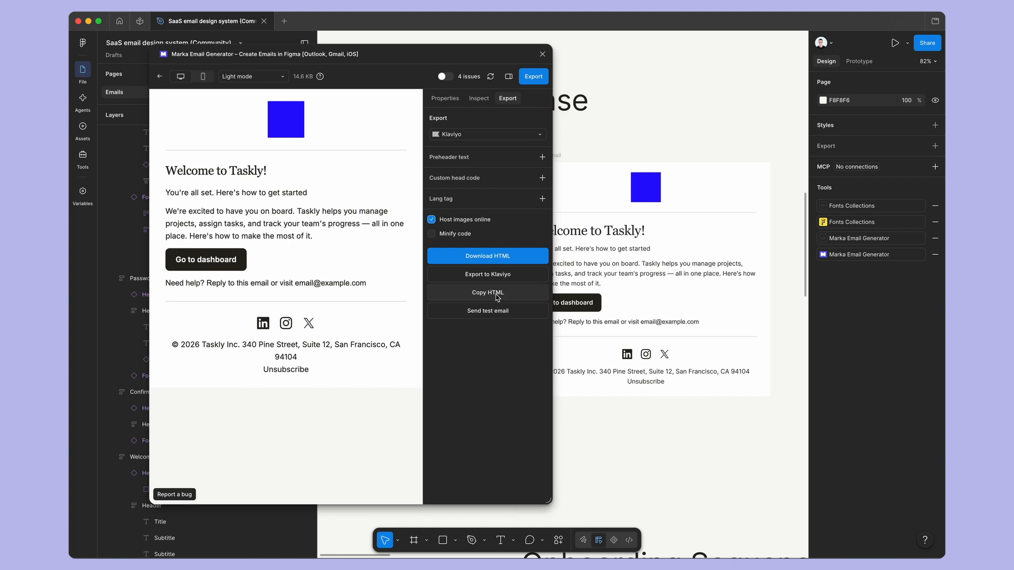
# - Switch to Klaviyo and start an email template import, pasting the copied HTML as the template code
pyautogui.press('super+Tab')
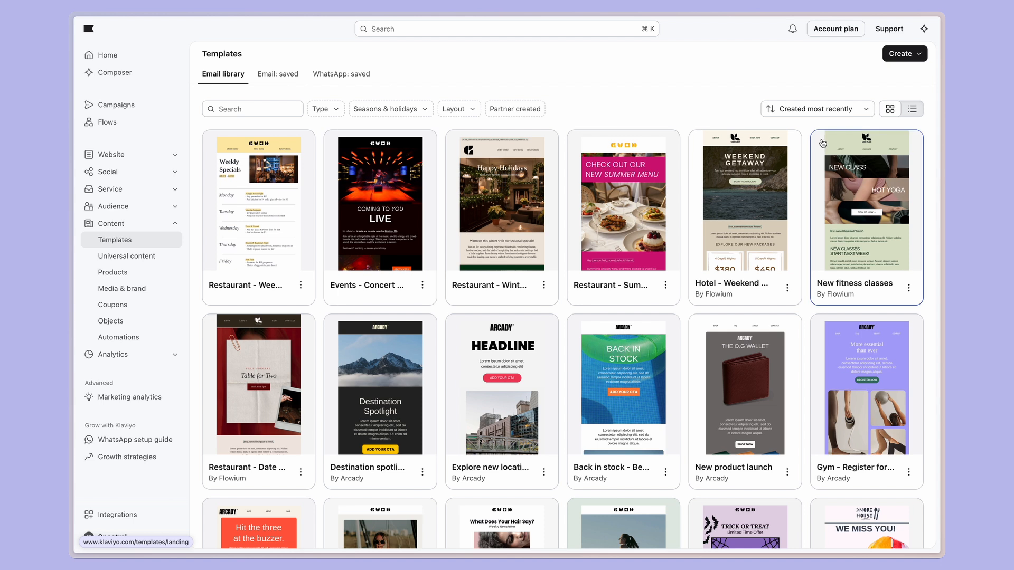
pyautogui.click(921, 55)
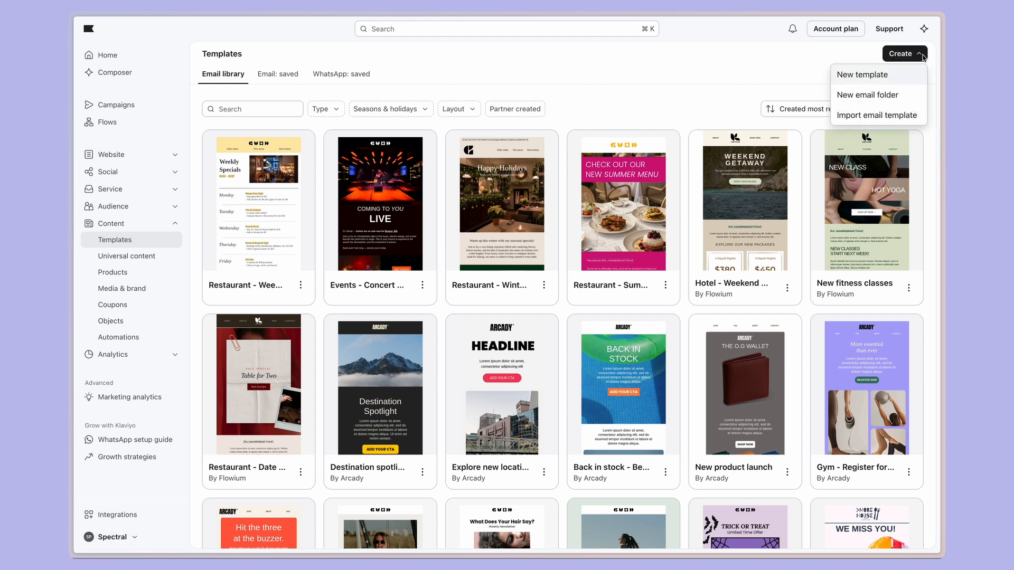
pyautogui.click(874, 115)
pyautogui.click(550, 95)
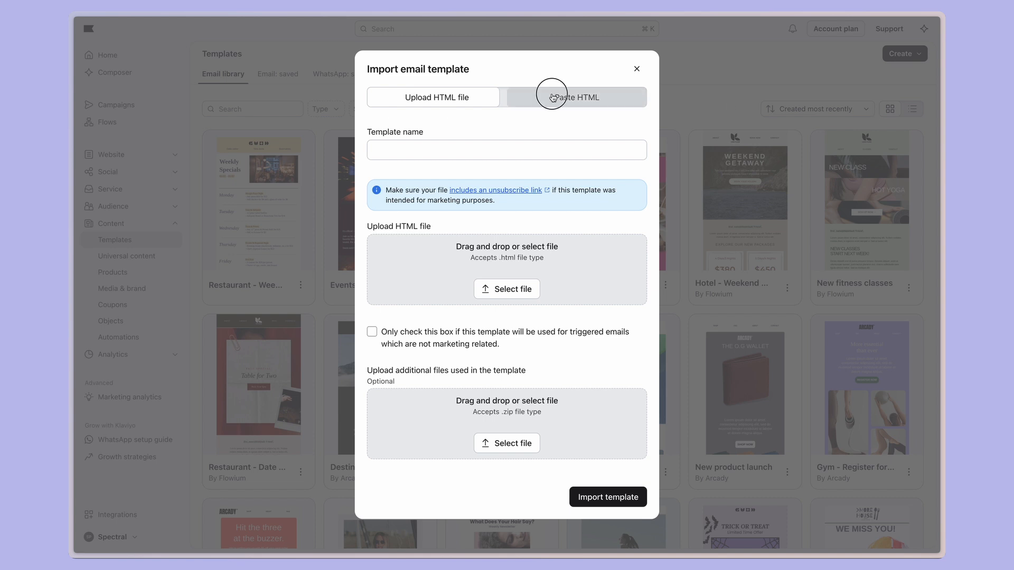
pyautogui.hotkey('ctrl', 'v')
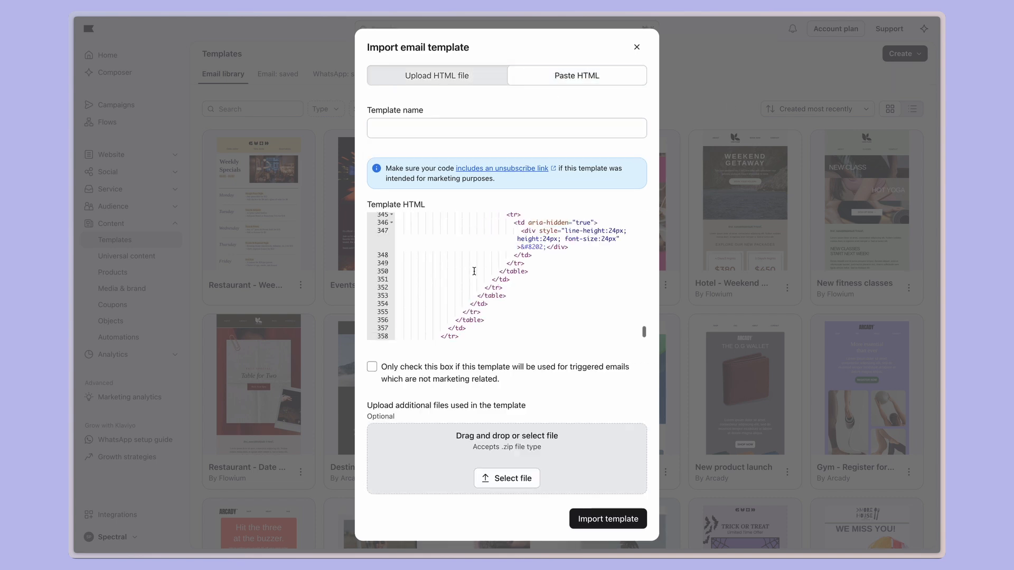
# - Name the template "welcome" and import it
pyautogui.click(436, 121)
pyautogui.write('welcome')
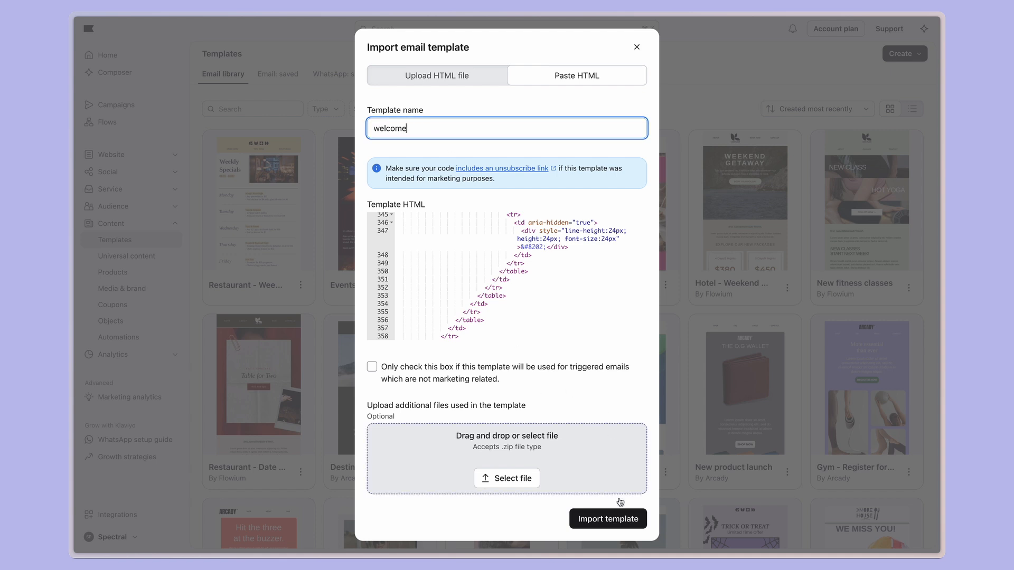
pyautogui.click(615, 519)
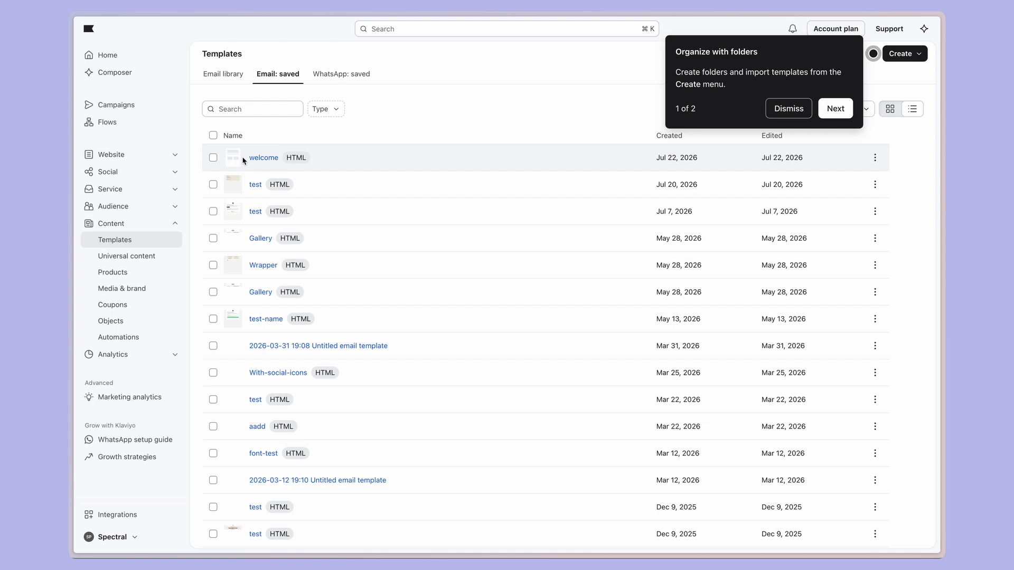
# - Open the imported "welcome" template and review the email from header to footer in its desktop and mobile previews
pyautogui.click(253, 159)
pyautogui.scroll(-5, 588, 274)
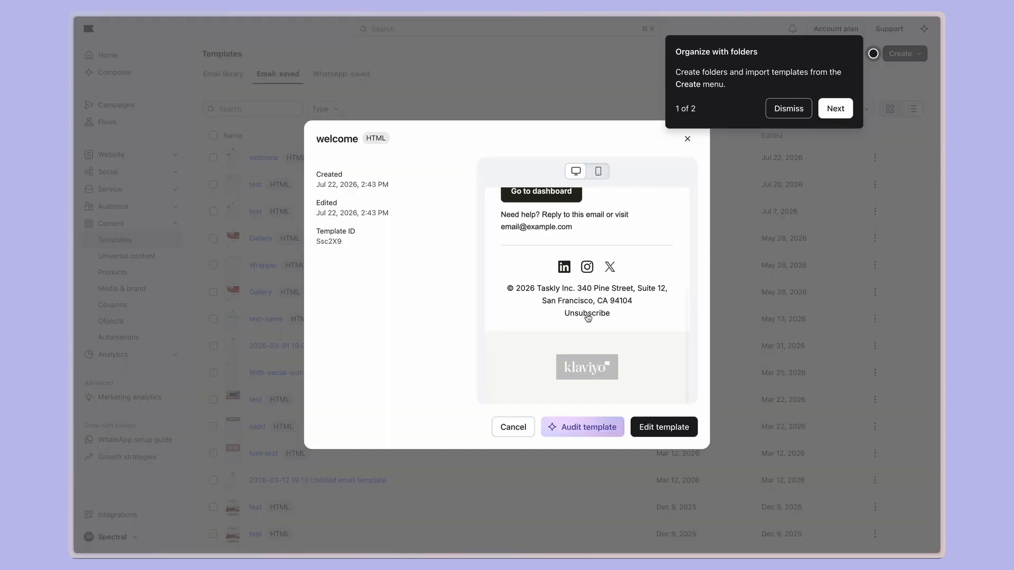
pyautogui.scroll(5, 585, 316)
pyautogui.click(596, 174)
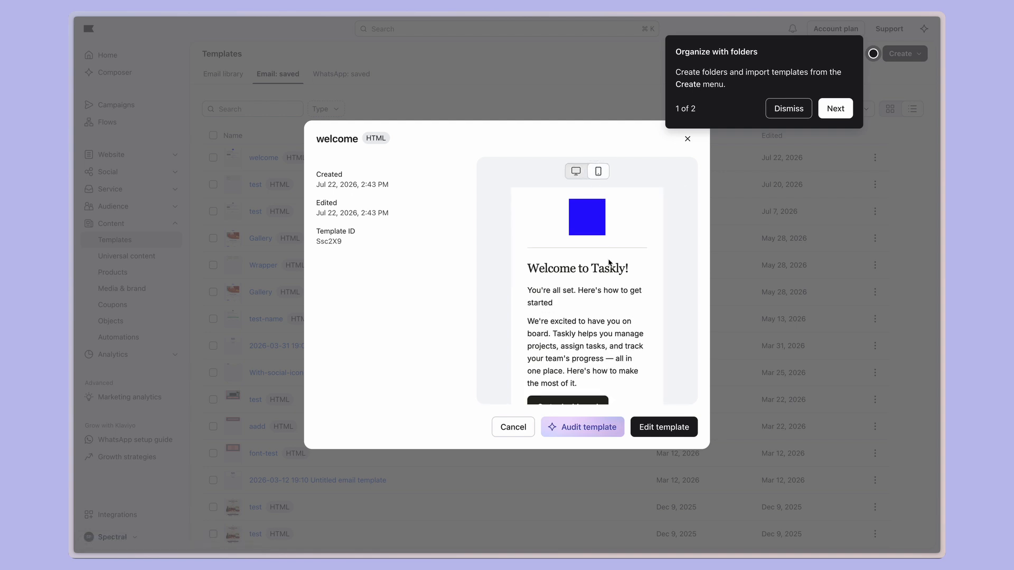
pyautogui.scroll(-5, 609, 240)
pyautogui.scroll(5, 616, 226)
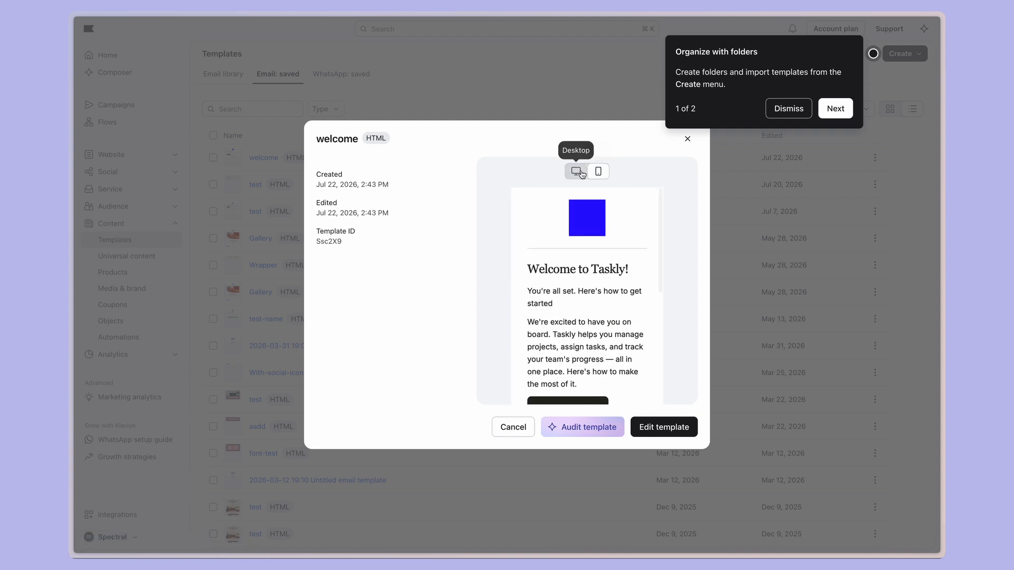
# - Return the template preview to desktop, dismiss the "Organize with folders" tip and check the email's content through to the footer
pyautogui.click(576, 171)
pyautogui.scroll(-5, 600, 283)
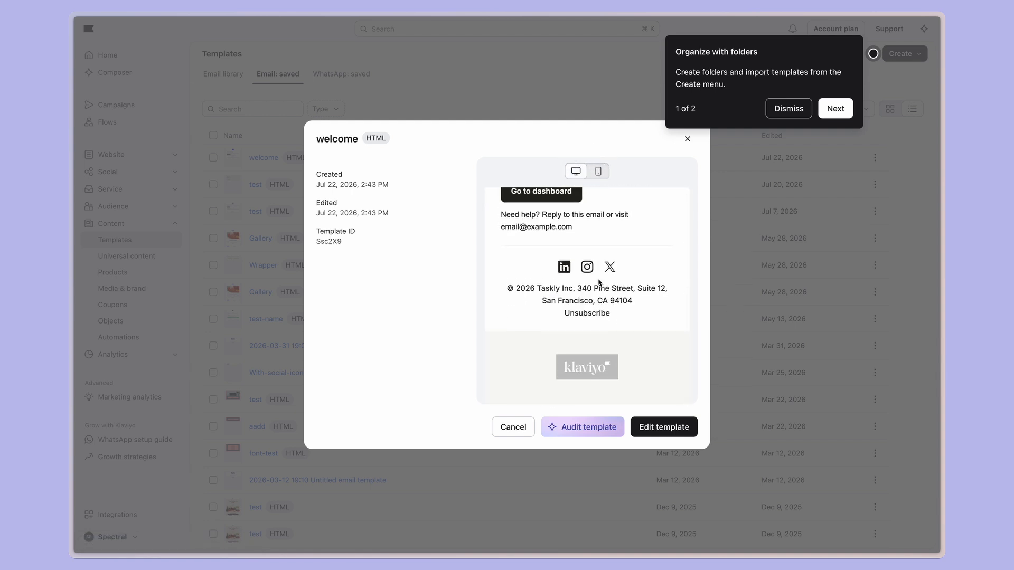
pyautogui.scroll(5, 602, 285)
pyautogui.click(788, 109)
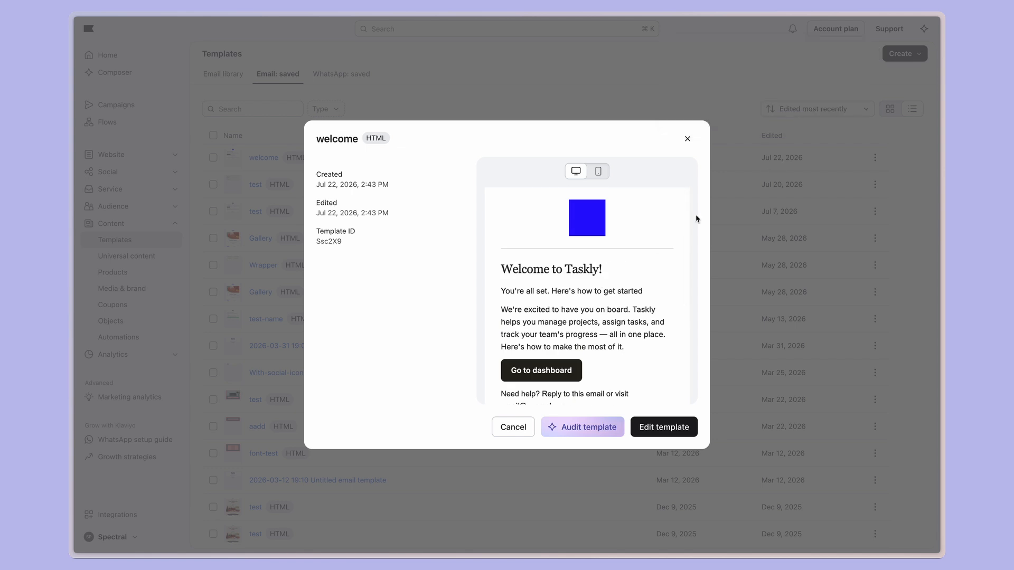
pyautogui.scroll(-5, 638, 324)
pyautogui.scroll(5, 638, 324)
pyautogui.scroll(-3, 639, 324)
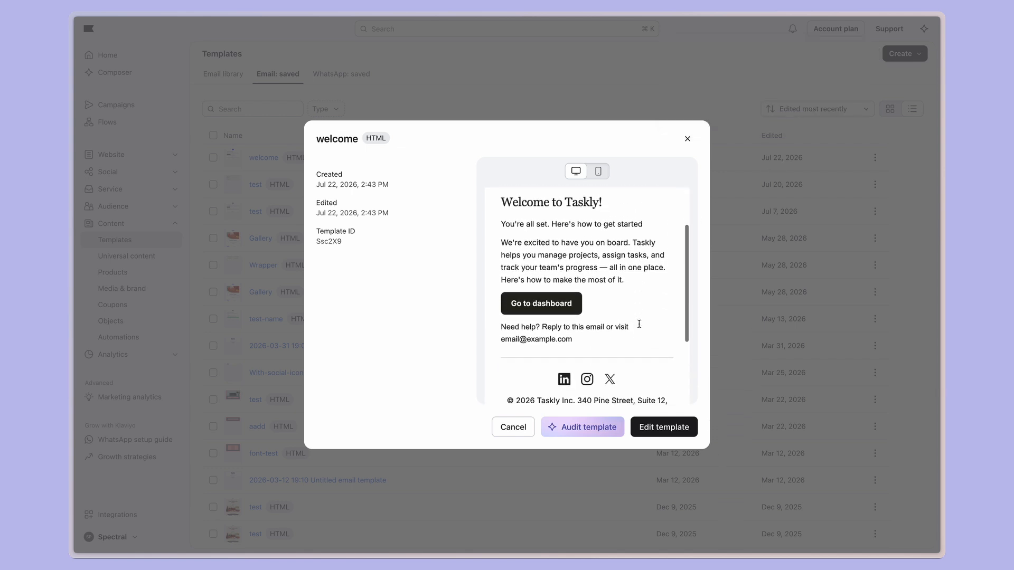